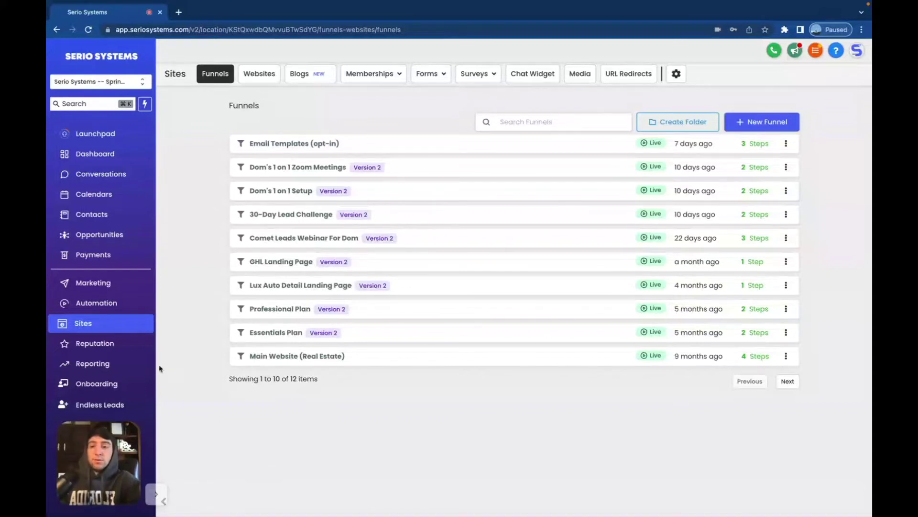
# Step: Open the form builder and create a new blank form
pyautogui.moveTo(423, 76)
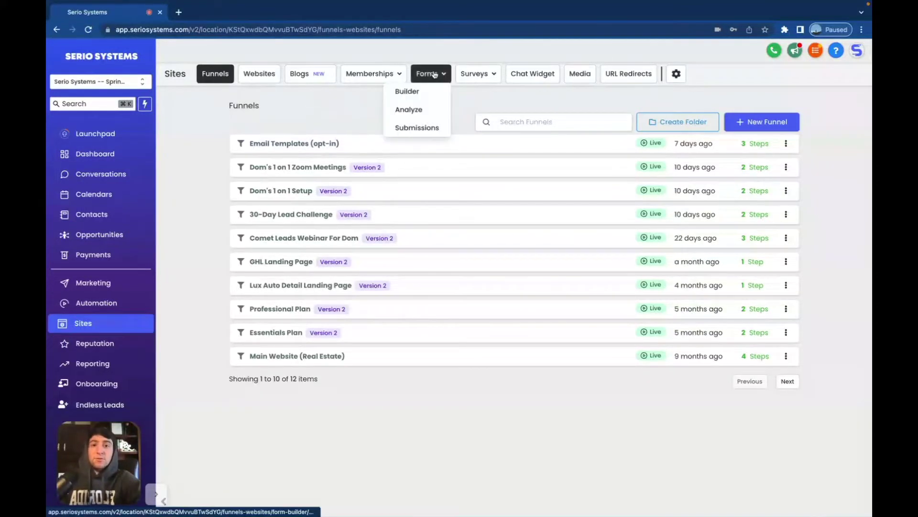
pyautogui.click(413, 93)
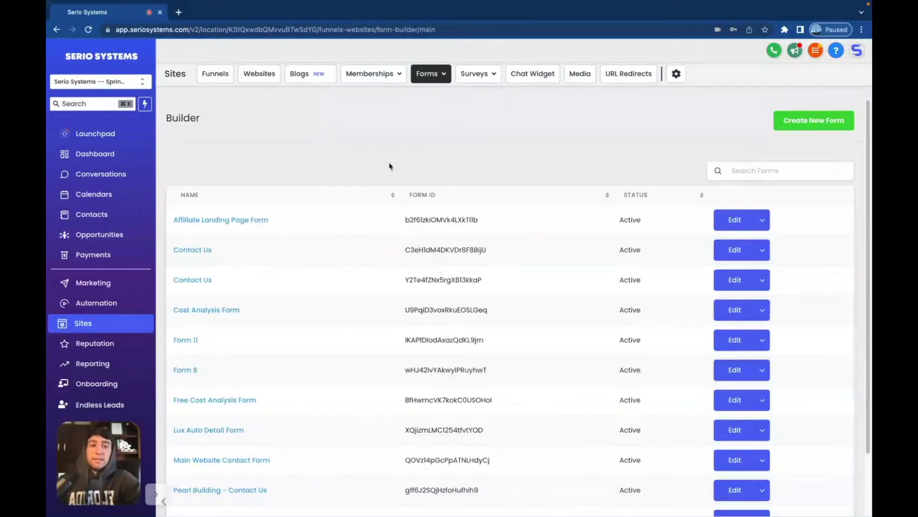
pyautogui.click(828, 122)
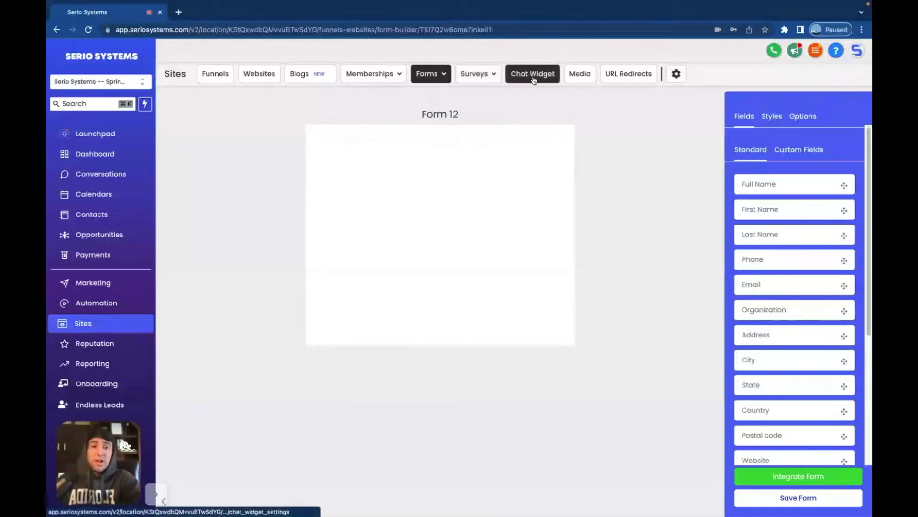
pyautogui.click(253, 72)
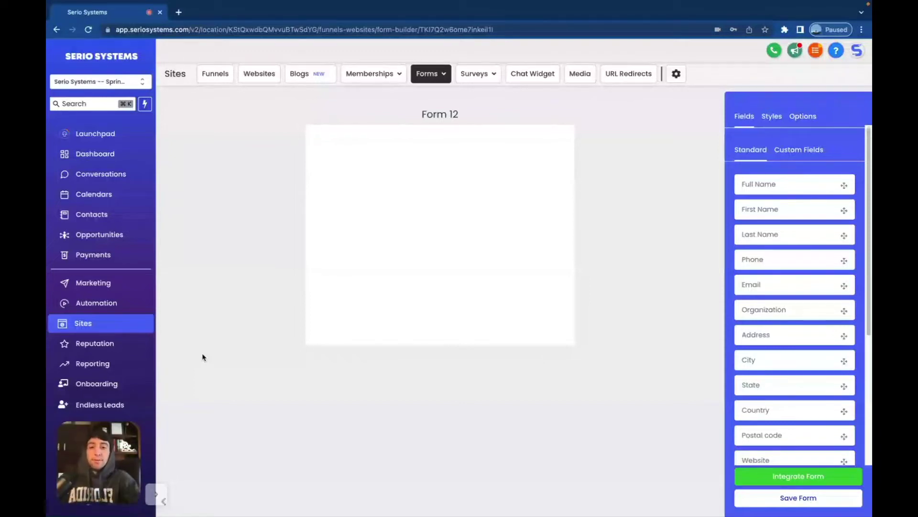
# Step: Add Full Name, Phone and Email fields to the form, followed by a button beneath them
pyautogui.moveTo(759, 180); pyautogui.dragTo(427, 149)
pyautogui.moveTo(755, 261); pyautogui.dragTo(486, 226)
pyautogui.moveTo(755, 285); pyautogui.dragTo(449, 265)
pyautogui.scroll(-5, 770, 383)
pyautogui.moveTo(766, 424); pyautogui.dragTo(481, 313)
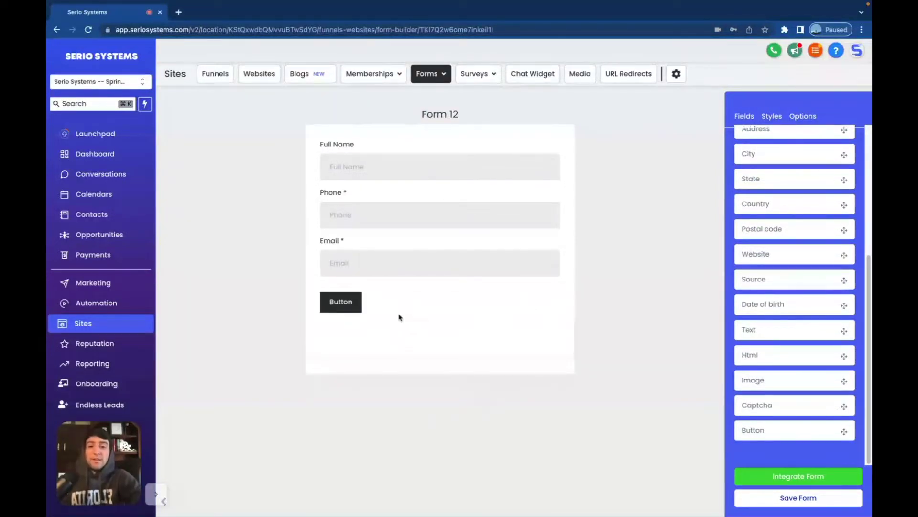
# Step: Make the form's button full width and set its text to "Submit"
pyautogui.click(339, 301)
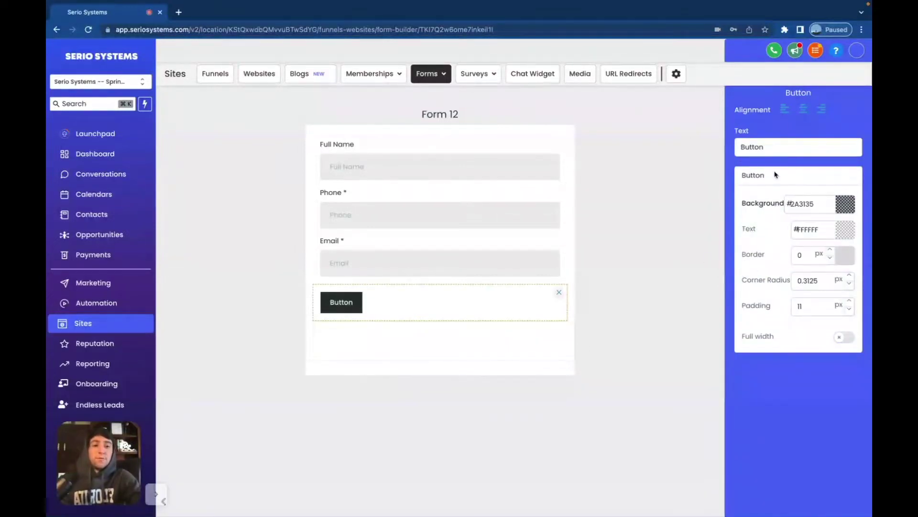
pyautogui.click(803, 109)
pyautogui.click(784, 109)
pyautogui.click(844, 336)
pyautogui.click(771, 147)
pyautogui.doubleClick(771, 148)
pyautogui.write('Submit')
# Step: Set the Submit button's background color to teal #40B3B3FF and its text color to near-black #150303FF
pyautogui.click(846, 204)
pyautogui.click(850, 215)
pyautogui.moveTo(849, 215); pyautogui.dragTo(807, 264)
pyautogui.click(845, 205)
pyautogui.click(844, 229)
# Step: Try an 8 px border on the Submit button and reset it to 0 px
pyautogui.click(809, 254)
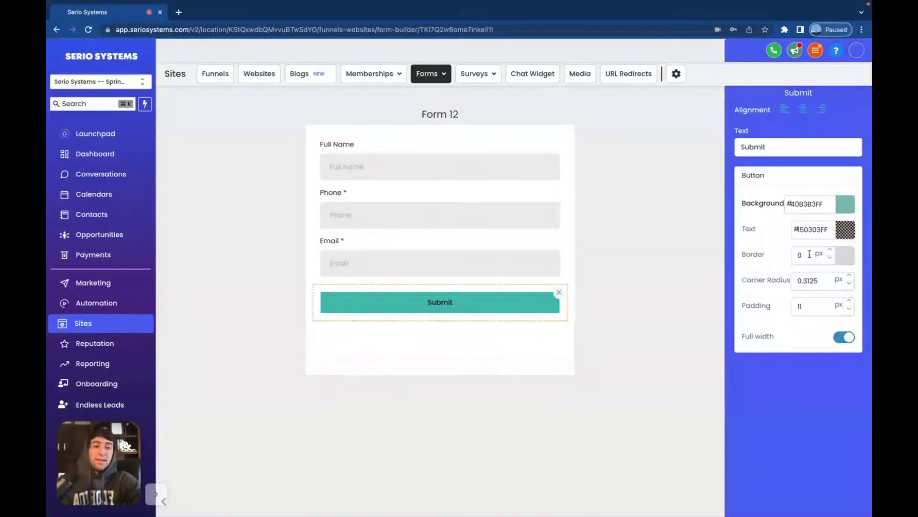
pyautogui.click(830, 250)
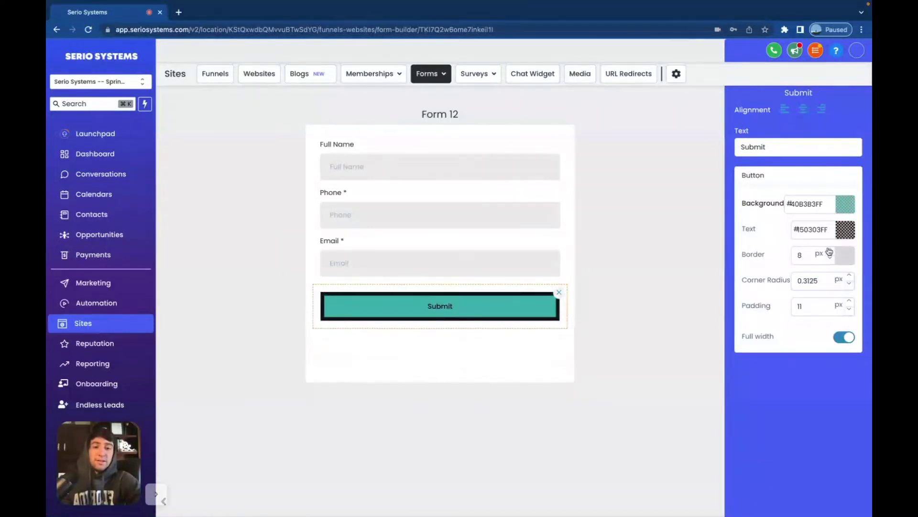
pyautogui.click(828, 261)
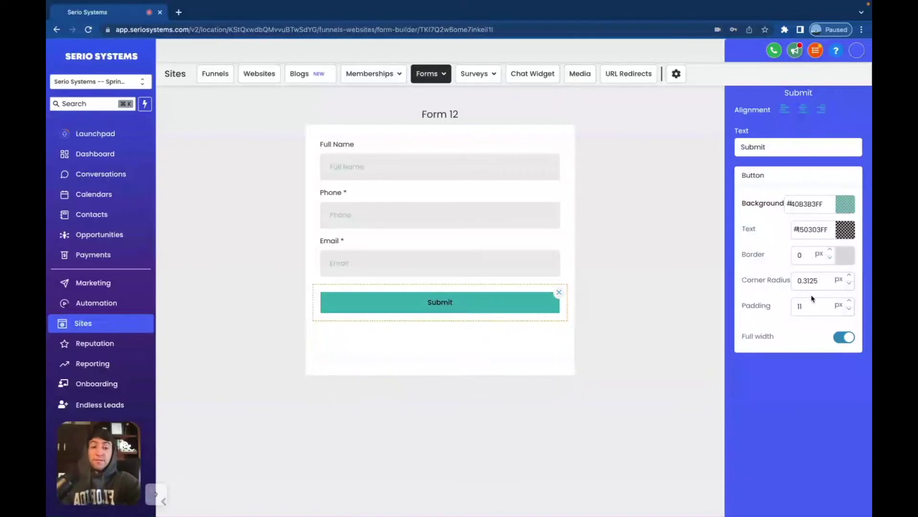
# Step: Try a strongly rounded Submit button, and settle on a corner radius of 6 px
pyautogui.click(850, 276)
pyautogui.click(850, 276)
pyautogui.click(850, 277)
pyautogui.click(850, 277)
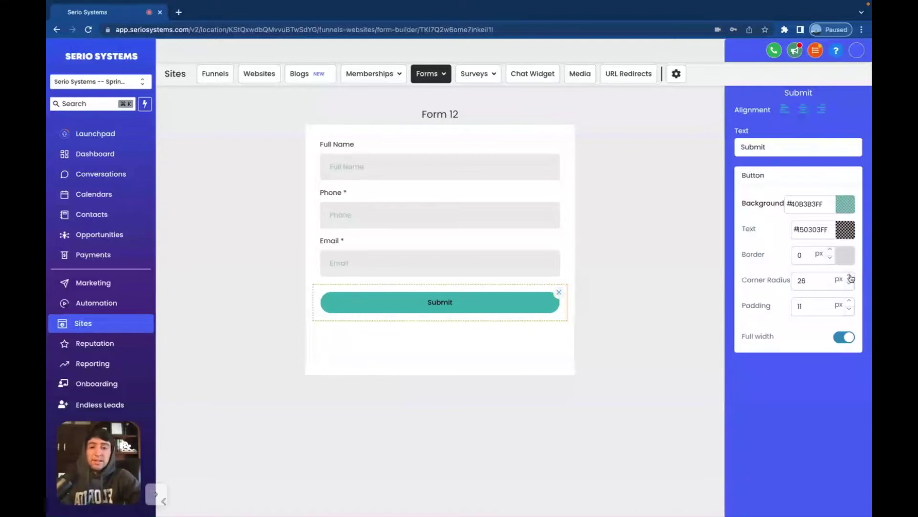
pyautogui.moveTo(817, 280); pyautogui.dragTo(789, 280)
pyautogui.write('6')
pyautogui.click(412, 306)
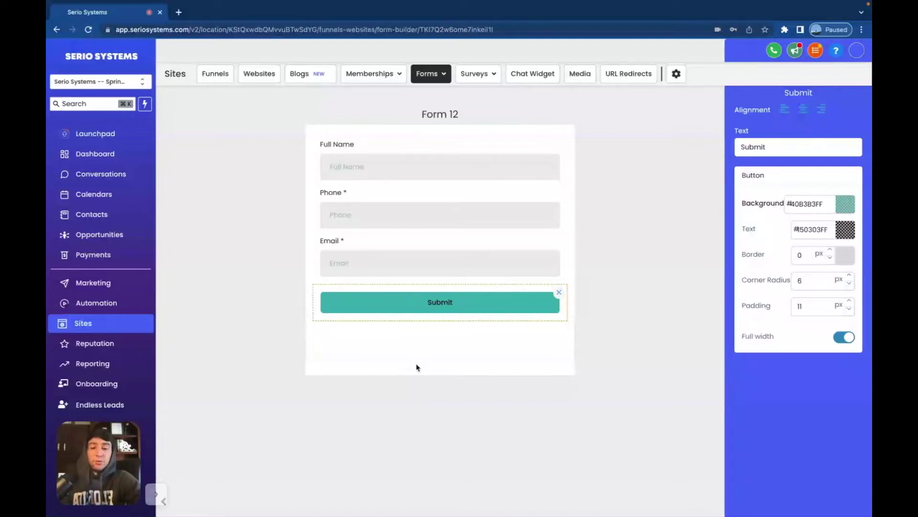
# Step: Adjust the Submit button's padding until it is slightly taller, and close the button settings
pyautogui.click(853, 301)
pyautogui.click(853, 302)
pyautogui.click(853, 301)
pyautogui.click(853, 302)
pyautogui.click(854, 302)
pyautogui.click(854, 302)
pyautogui.click(854, 302)
pyautogui.click(853, 303)
pyautogui.click(853, 302)
pyautogui.click(853, 301)
pyautogui.click(853, 301)
pyautogui.click(850, 311)
pyautogui.click(850, 311)
pyautogui.click(850, 311)
pyautogui.click(850, 311)
pyautogui.click(850, 311)
pyautogui.click(850, 311)
pyautogui.click(850, 311)
pyautogui.click(674, 313)
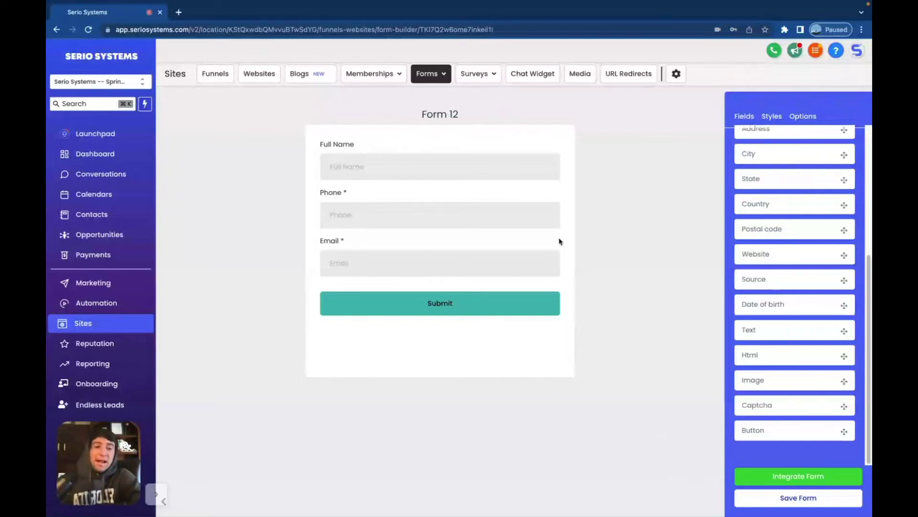
# Step: Look over the available custom fields and return to the standard fields
pyautogui.scroll(5, 767, 219)
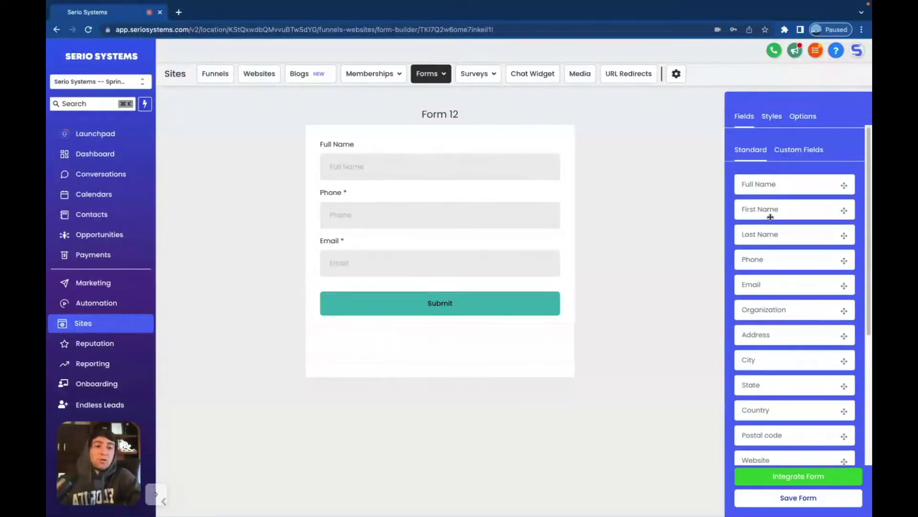
pyautogui.click(798, 154)
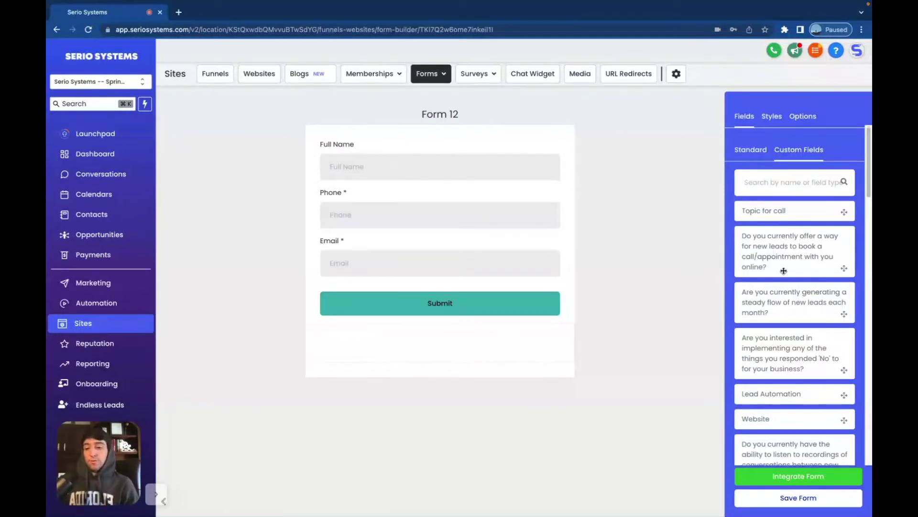
pyautogui.click(750, 154)
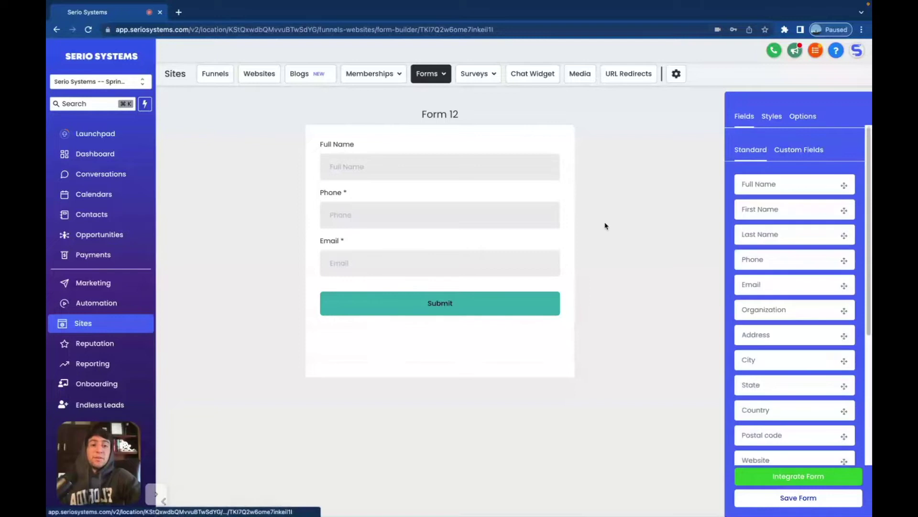
# Step: Remove the Email, Phone and Full Name fields from the form, keeping the Submit button
pyautogui.click(528, 263)
pyautogui.click(558, 243)
pyautogui.click(542, 210)
pyautogui.click(559, 195)
# Step: Add Organization, State, Date of birth and Captcha fields to the form above the Submit button
pyautogui.scroll(-1, 767, 342)
pyautogui.scroll(1, 766, 342)
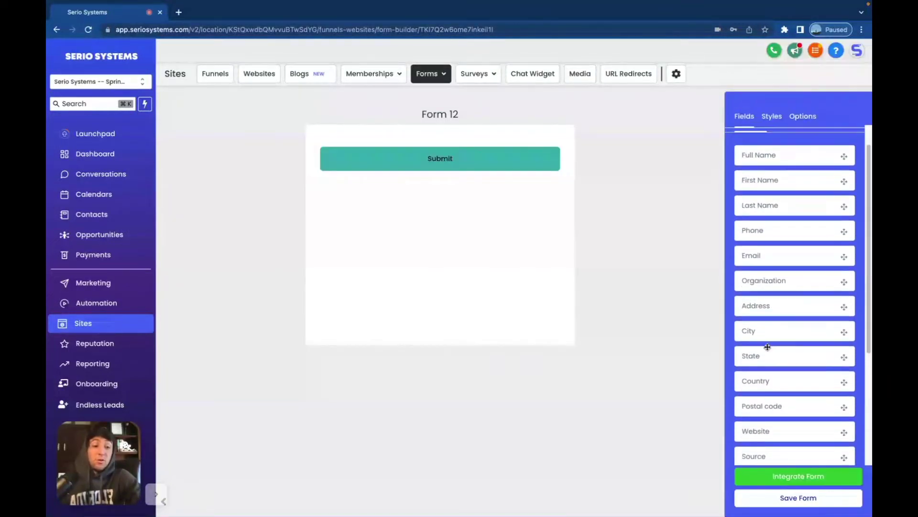
pyautogui.moveTo(771, 285); pyautogui.dragTo(478, 146)
pyautogui.moveTo(751, 357); pyautogui.dragTo(529, 205)
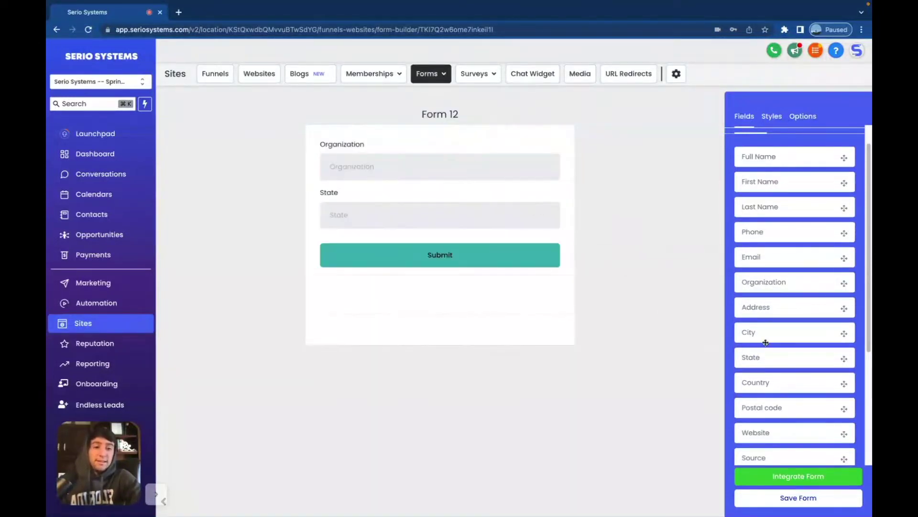
pyautogui.scroll(-1, 754, 383)
pyautogui.moveTo(765, 424); pyautogui.dragTo(509, 243)
pyautogui.scroll(-3, 756, 378)
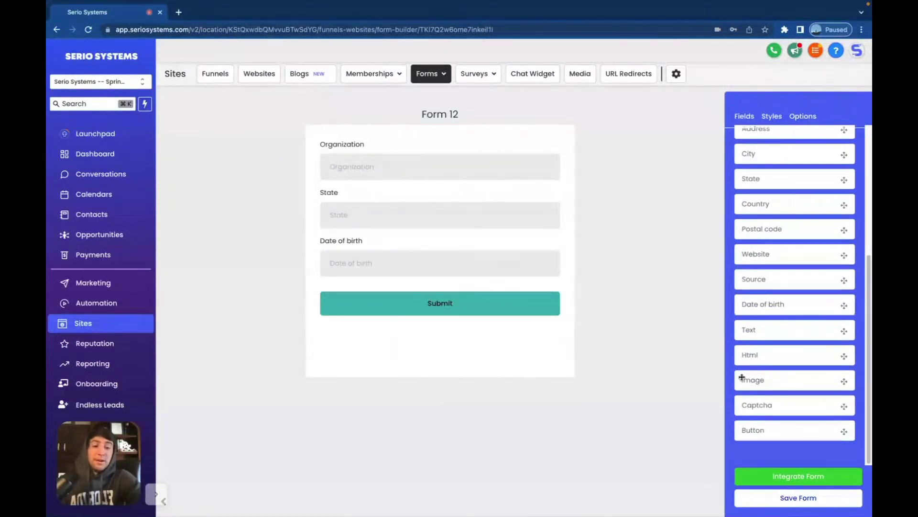
pyautogui.moveTo(759, 404); pyautogui.dragTo(488, 297)
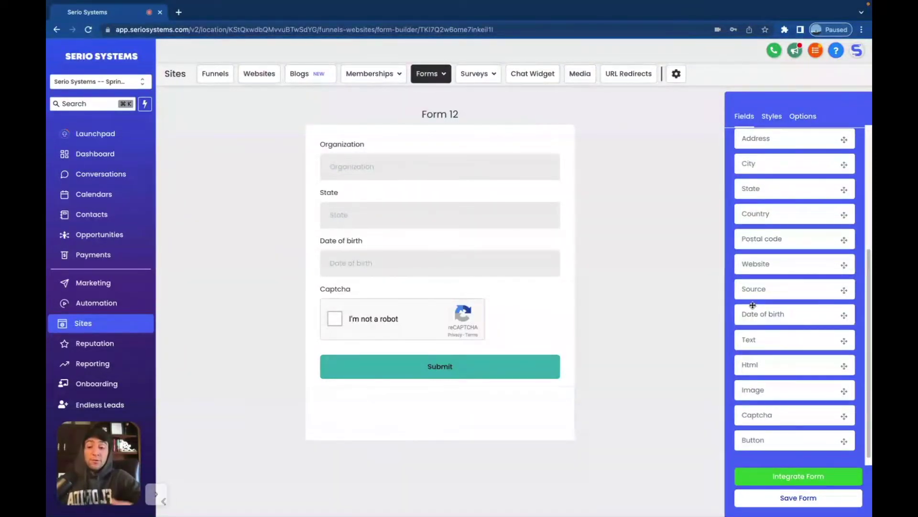
# Step: Create a custom Text field named "Name of Your Dog" with placeholder "ex. Buddy, Spot, Max" and place it first in the form
pyautogui.scroll(5, 774, 256)
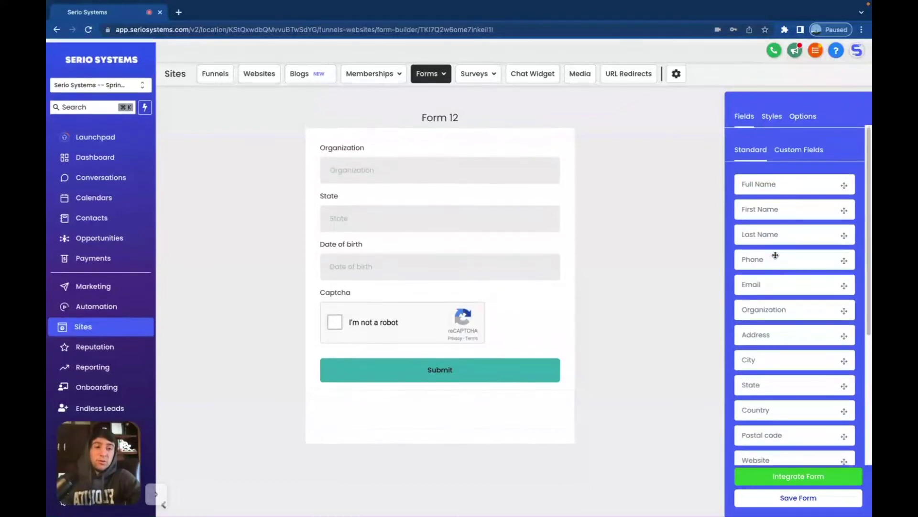
pyautogui.click(790, 153)
pyautogui.scroll(-15, 790, 287)
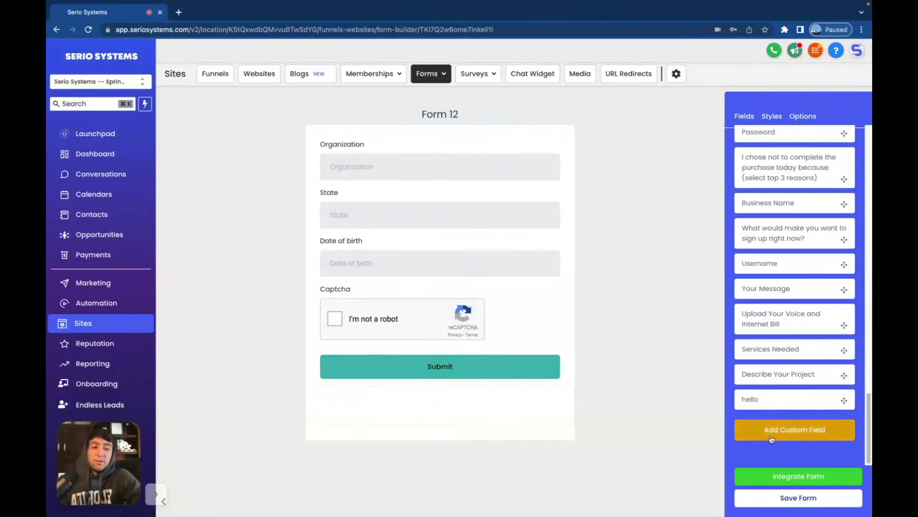
pyautogui.click(773, 437)
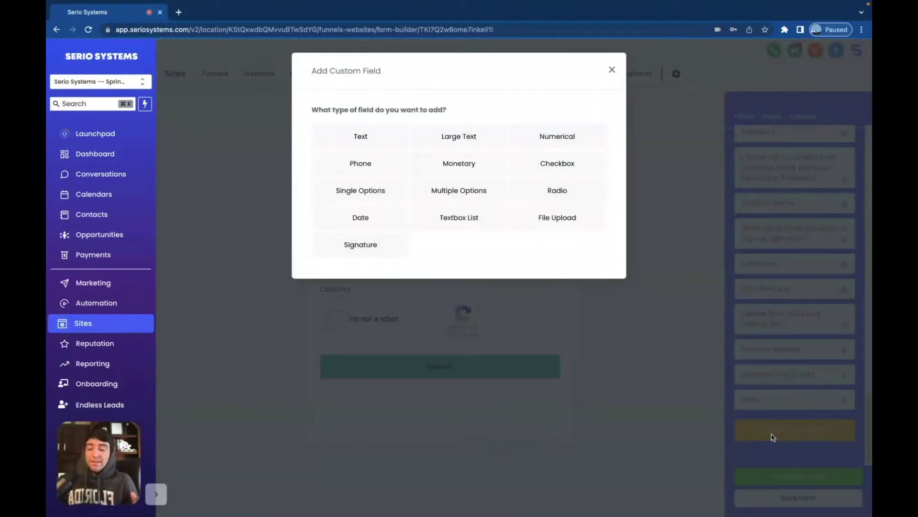
pyautogui.click(370, 137)
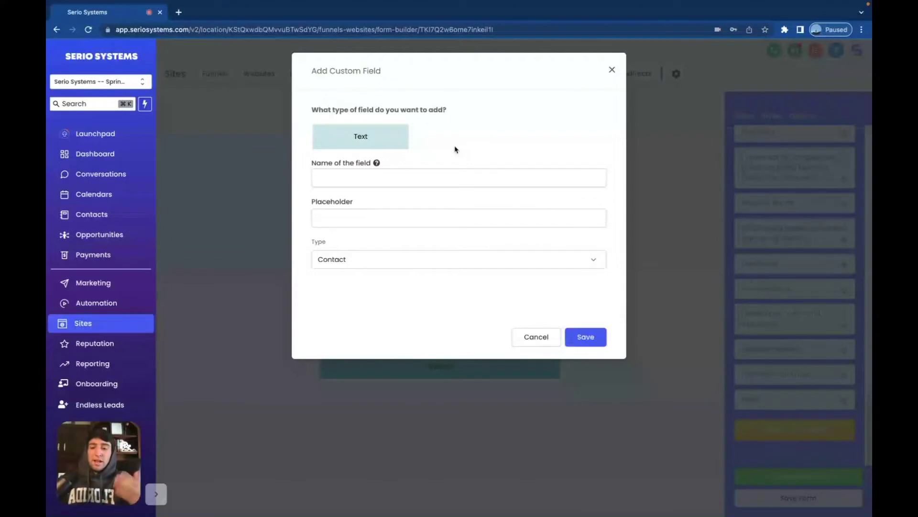
pyautogui.click(362, 174)
pyautogui.write('Name of Your Dog')
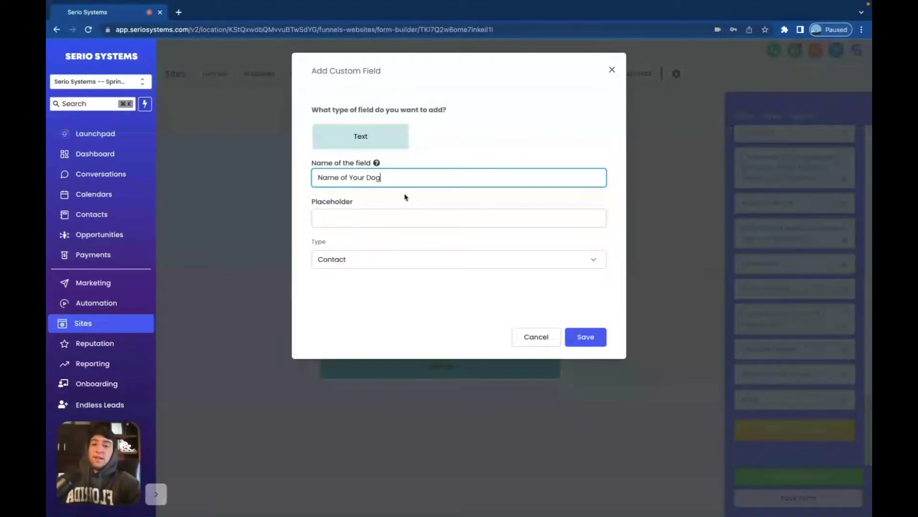
pyautogui.click(357, 222)
pyautogui.write('ex. Buddy, Spot, Max')
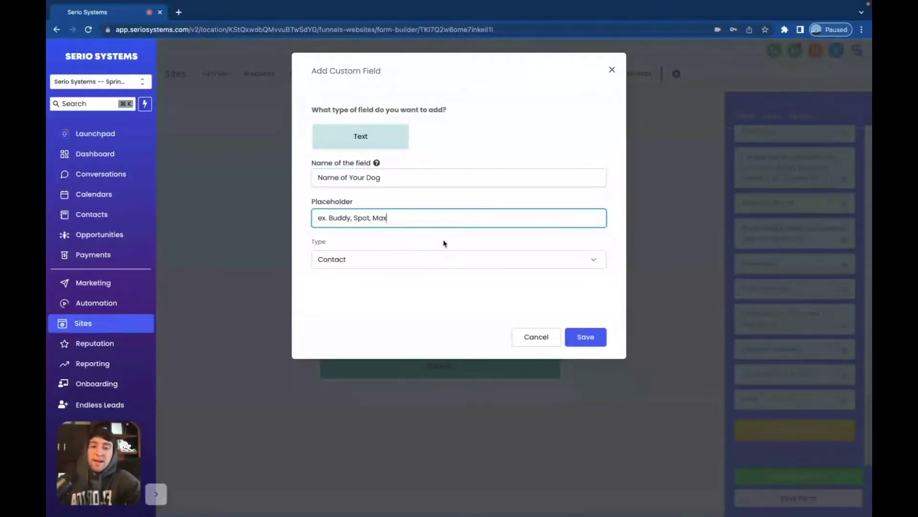
pyautogui.click(585, 338)
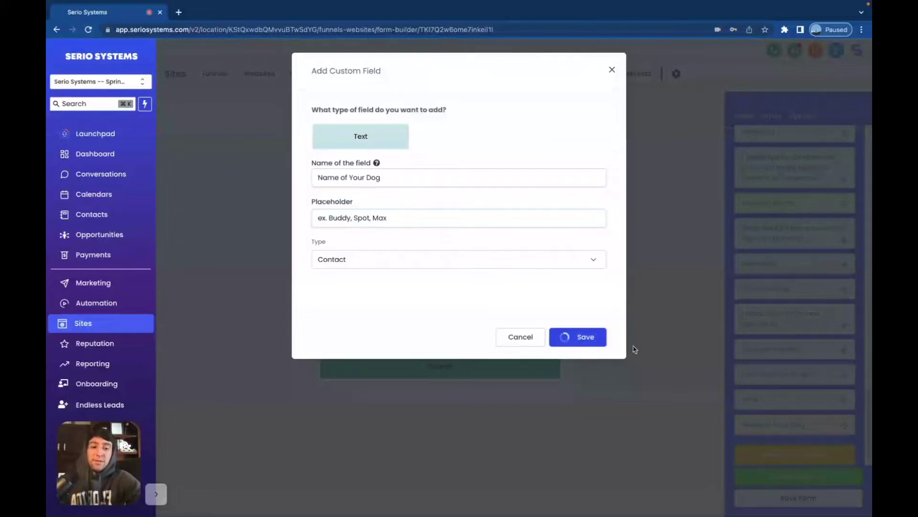
pyautogui.moveTo(778, 425); pyautogui.dragTo(444, 160)
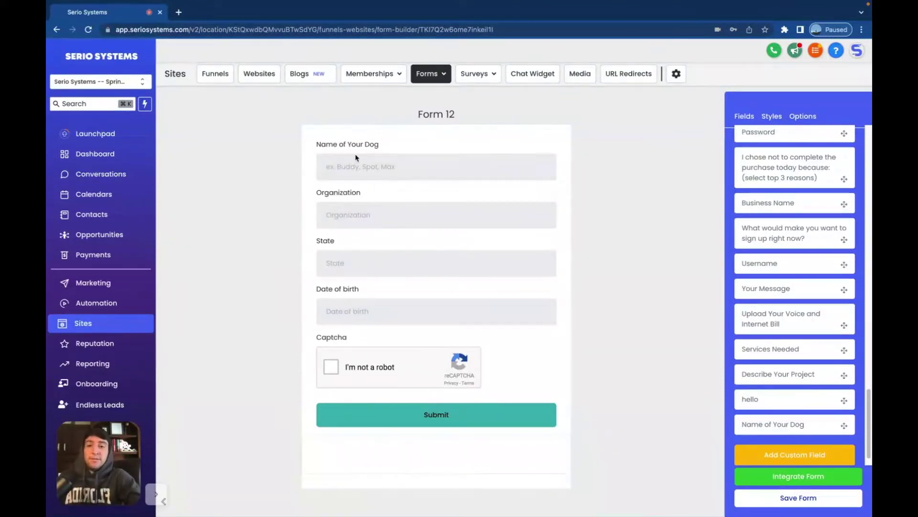
# Step: Remove the Date of birth, State, Organization and Captcha fields from the form
pyautogui.click(551, 303)
pyautogui.click(555, 293)
pyautogui.click(562, 252)
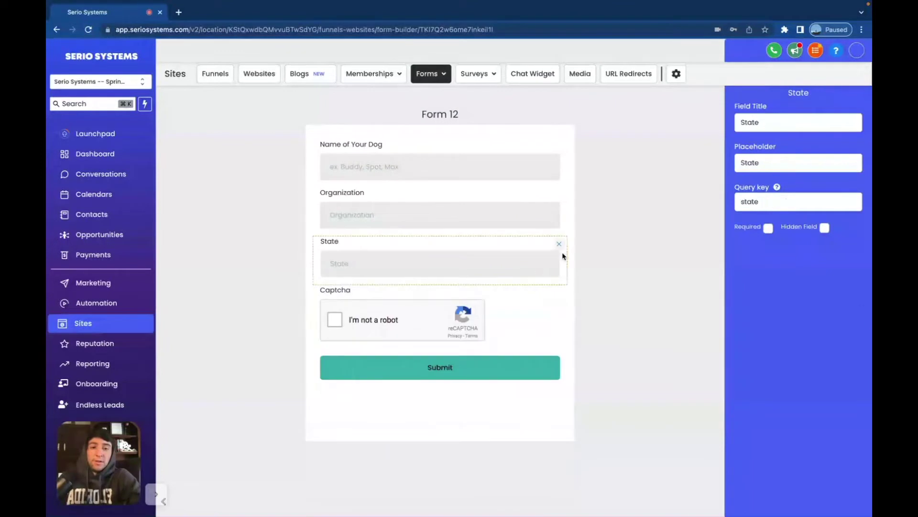
pyautogui.click(556, 244)
pyautogui.click(564, 209)
pyautogui.click(559, 195)
pyautogui.click(518, 221)
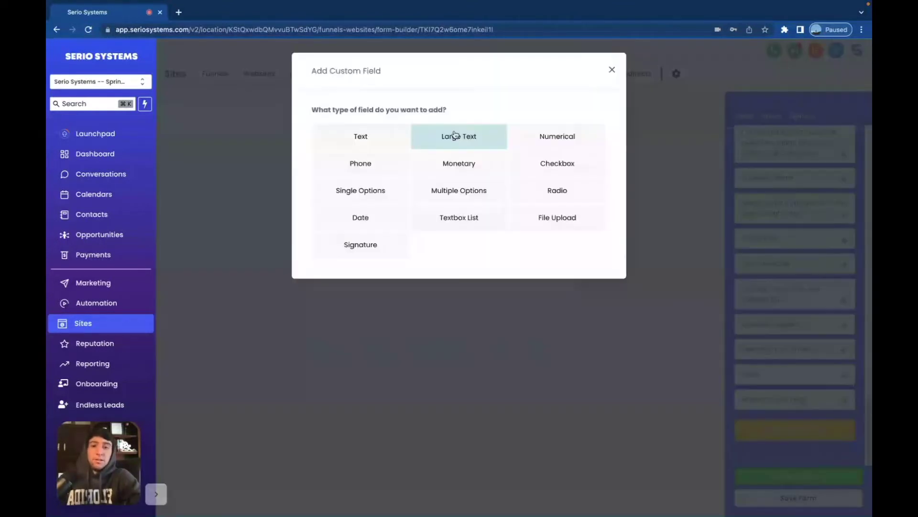
# Step: Create a custom Large Text field named "Describe the Project" with placeholder "Describe" and place it below the dog name field
pyautogui.click(455, 136)
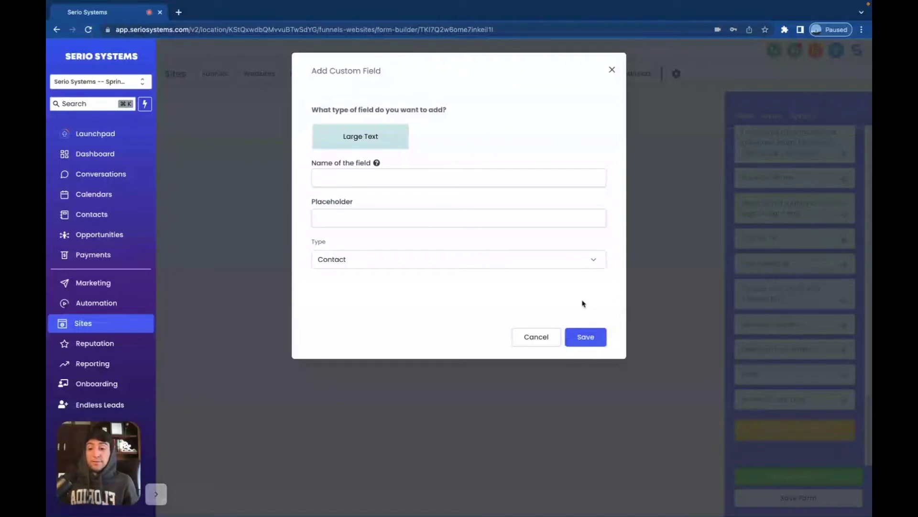
pyautogui.click(410, 178)
pyautogui.write('Describe the Project')
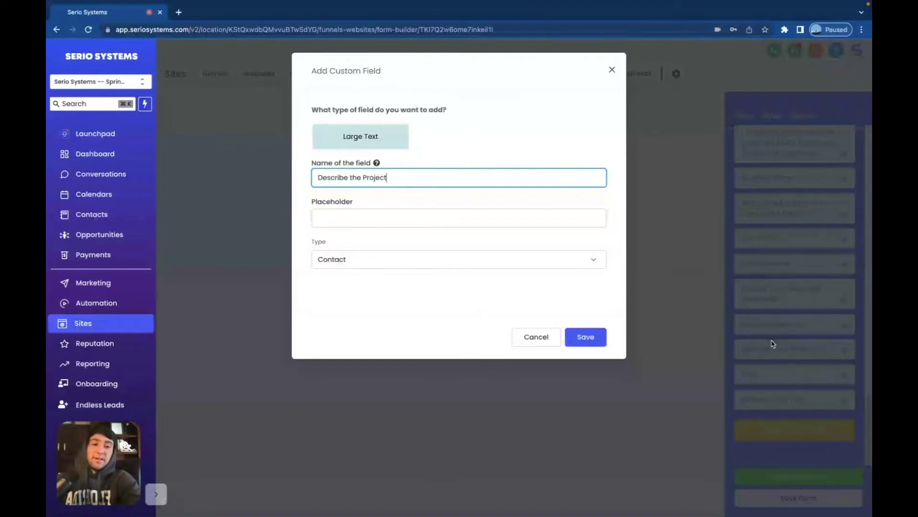
pyautogui.press('Tab')
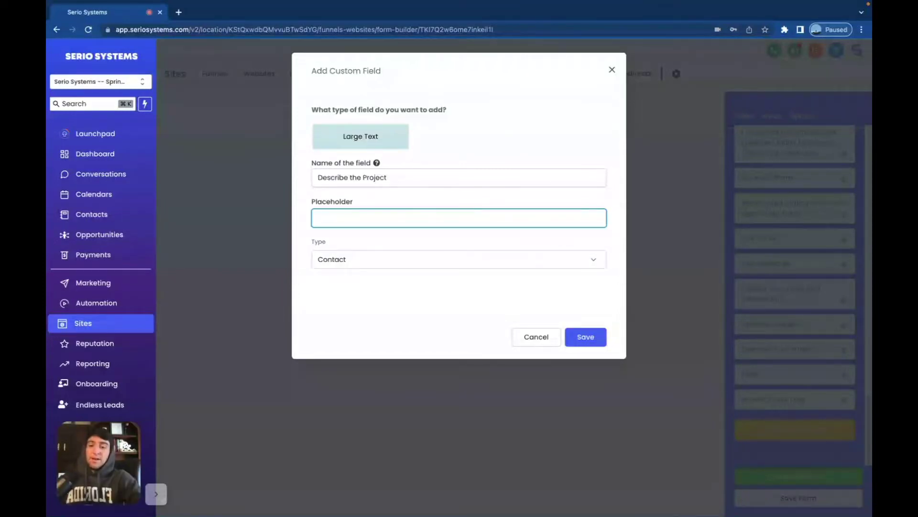
pyautogui.write('Describe')
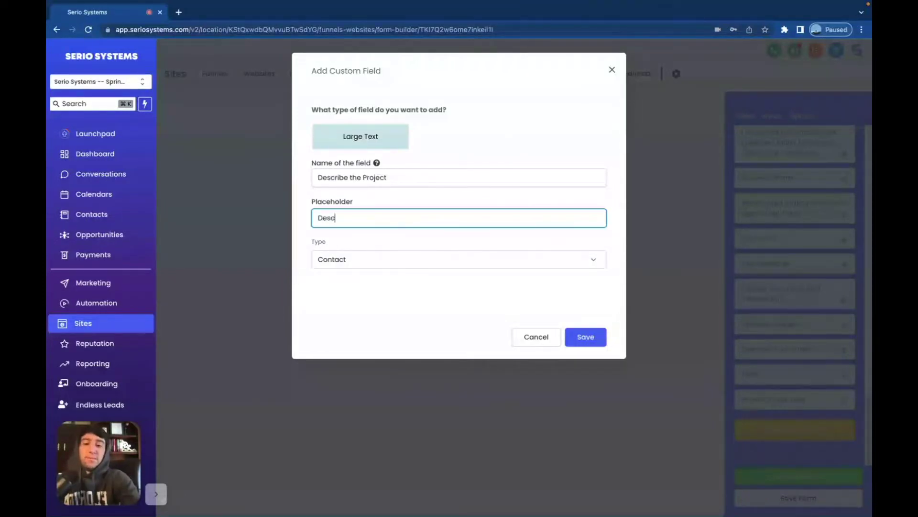
pyautogui.click(590, 338)
pyautogui.moveTo(784, 424); pyautogui.dragTo(481, 199)
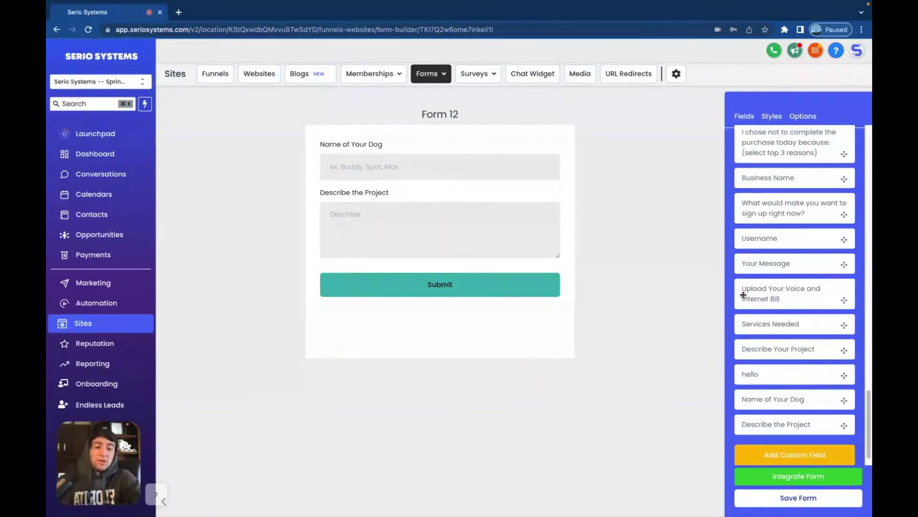
# Step: Try to create a custom Numerical field named "Number of Locations" with the placeholder "ex. 1, 2, 3"
pyautogui.click(783, 452)
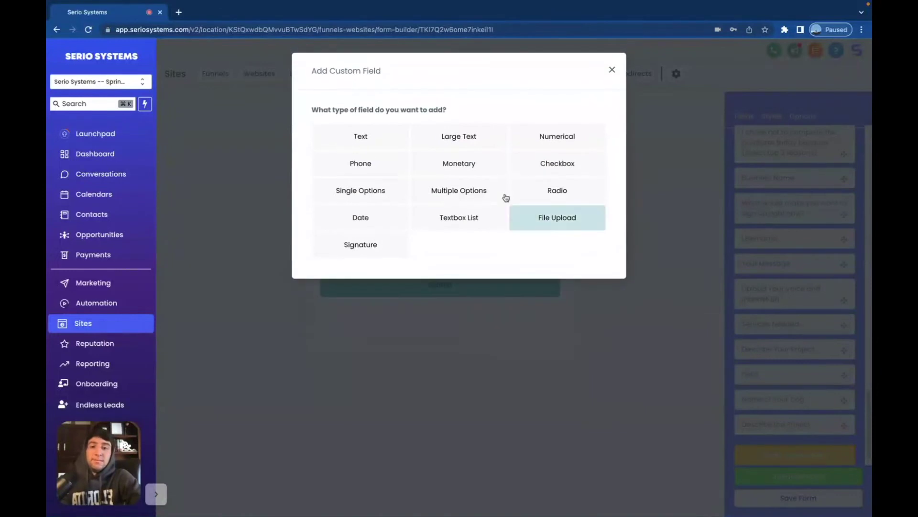
pyautogui.click(578, 146)
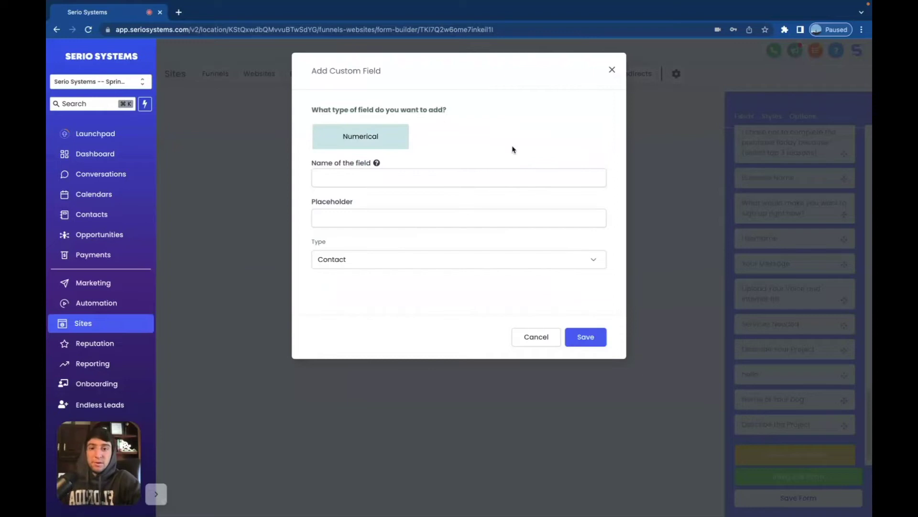
pyautogui.click(378, 175)
pyautogui.write('Nu')
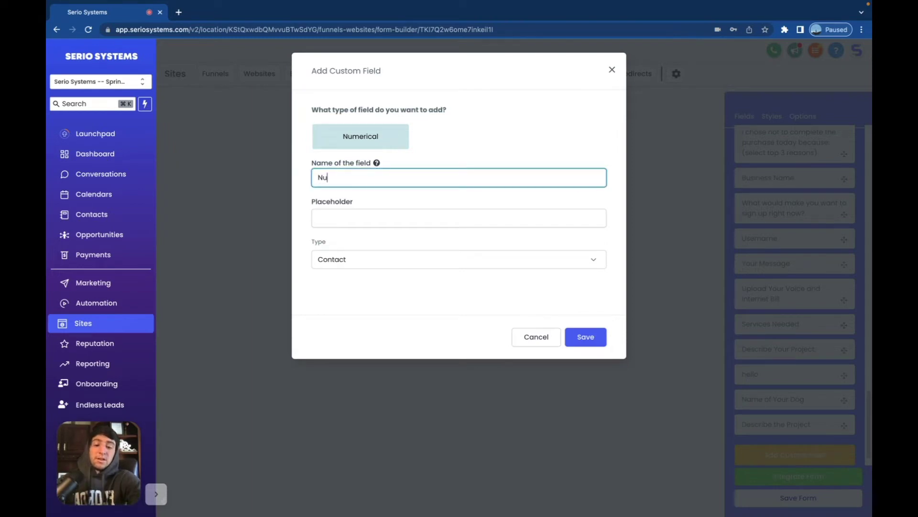
pyautogui.write('mber of Locations')
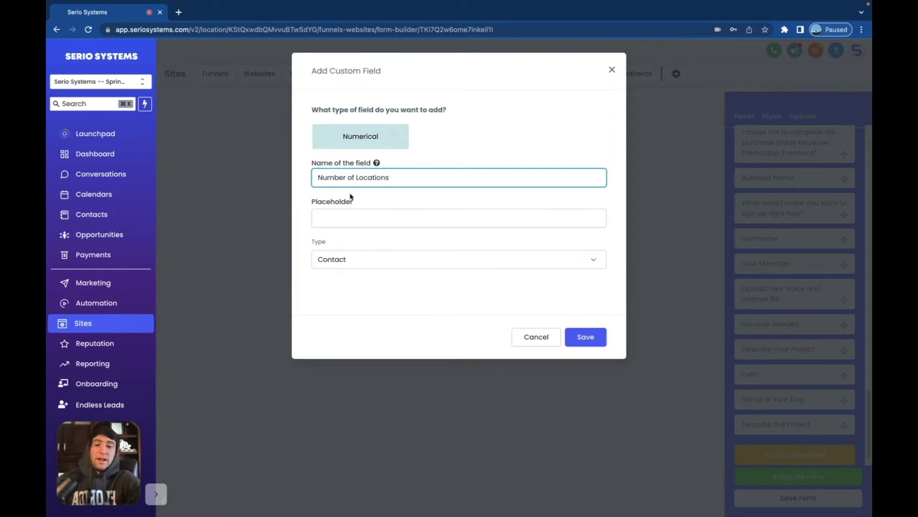
pyautogui.click(356, 213)
pyautogui.write('ex. 1, 2, 3')
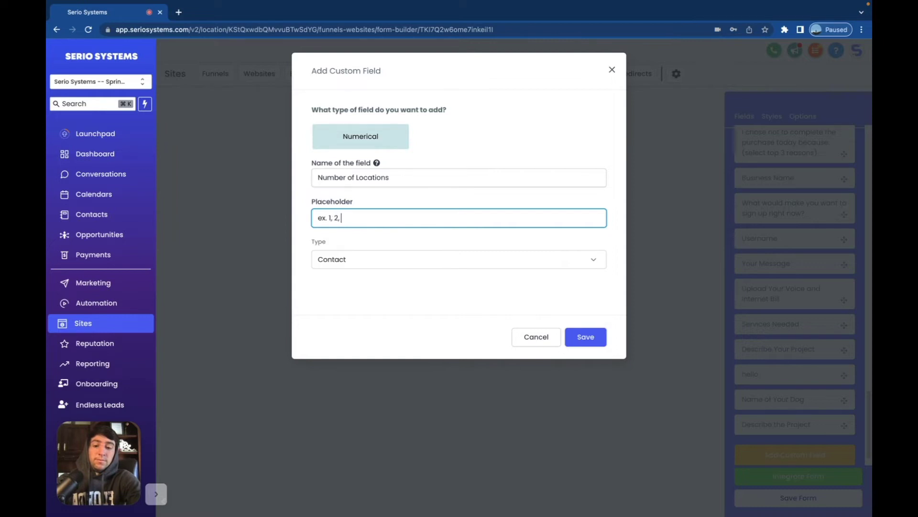
pyautogui.click(594, 337)
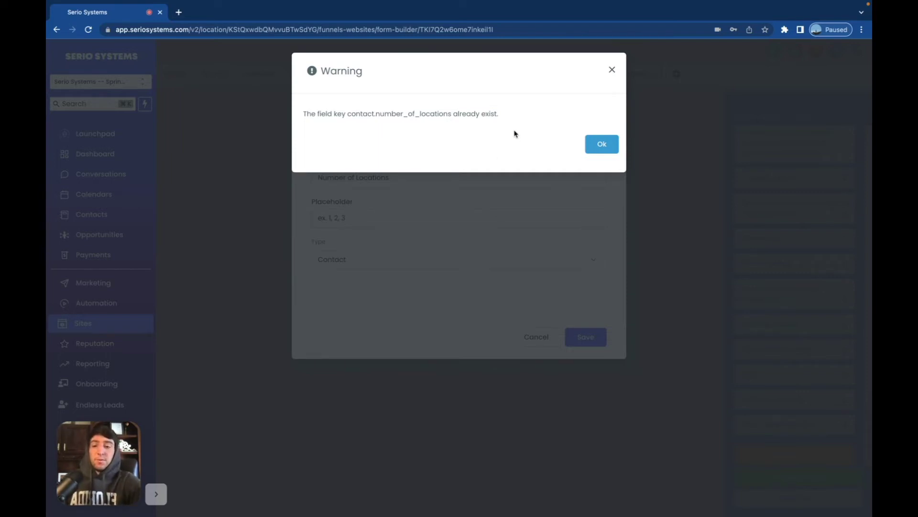
# Step: Rename the new numerical field "# of Locations", save it and place it below Describe the Project
pyautogui.click(602, 144)
pyautogui.doubleClick(345, 178)
pyautogui.write('#')
pyautogui.click(576, 337)
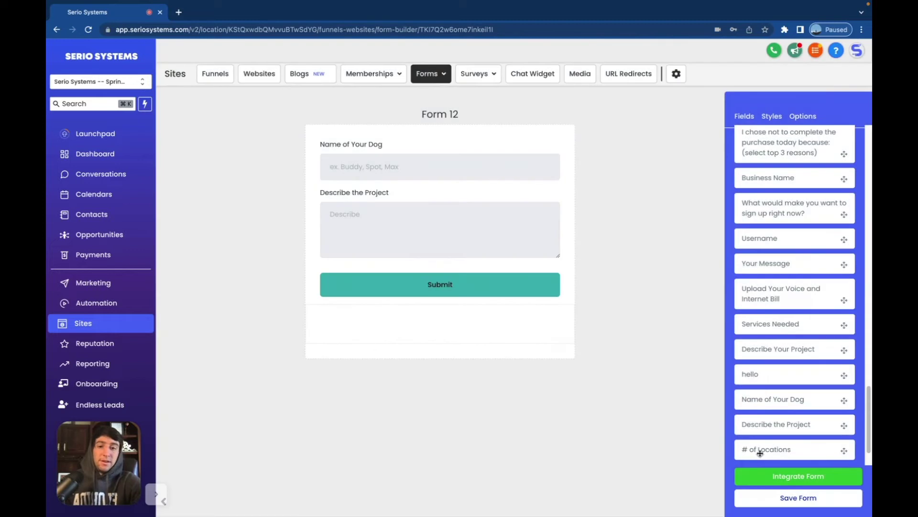
pyautogui.moveTo(759, 450); pyautogui.dragTo(470, 271)
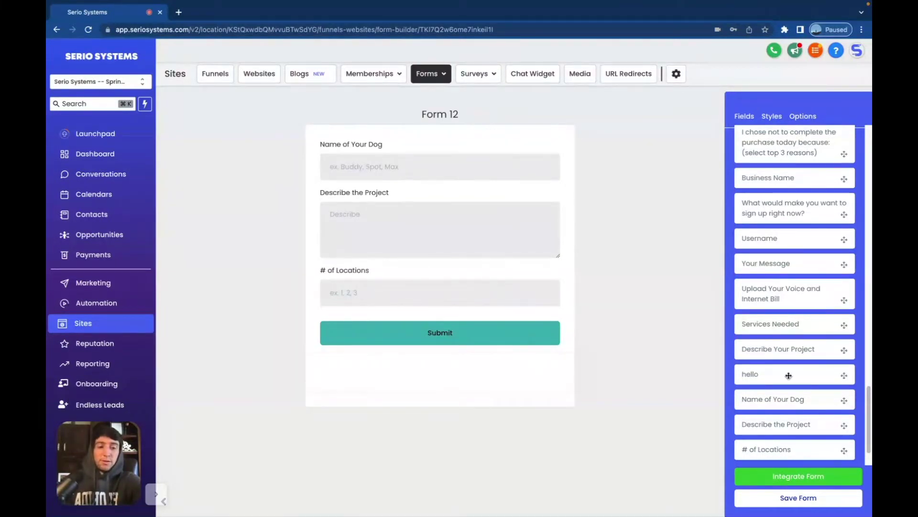
pyautogui.scroll(-2, 787, 375)
pyautogui.click(780, 432)
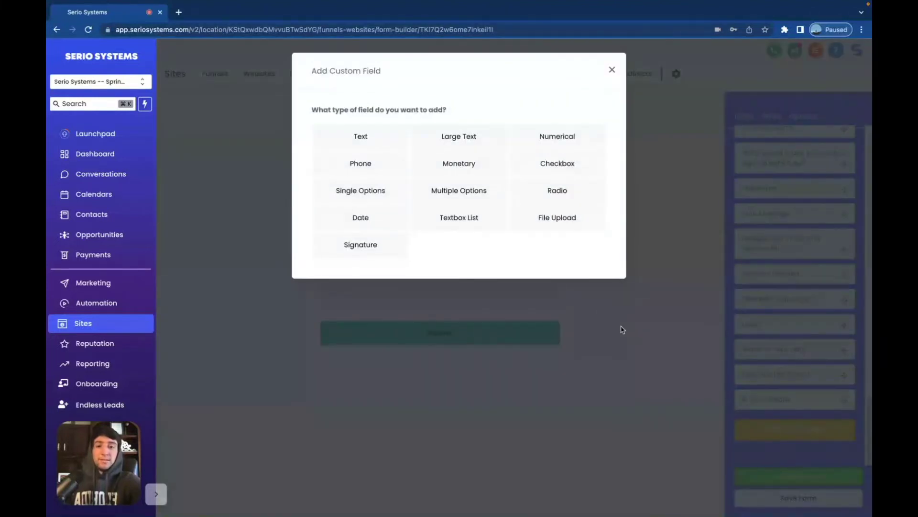
pyautogui.click(342, 165)
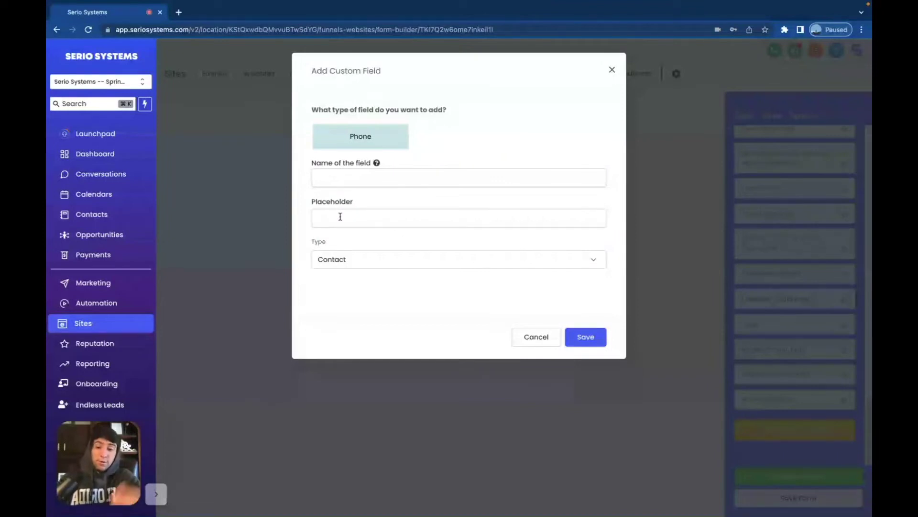
pyautogui.click(609, 74)
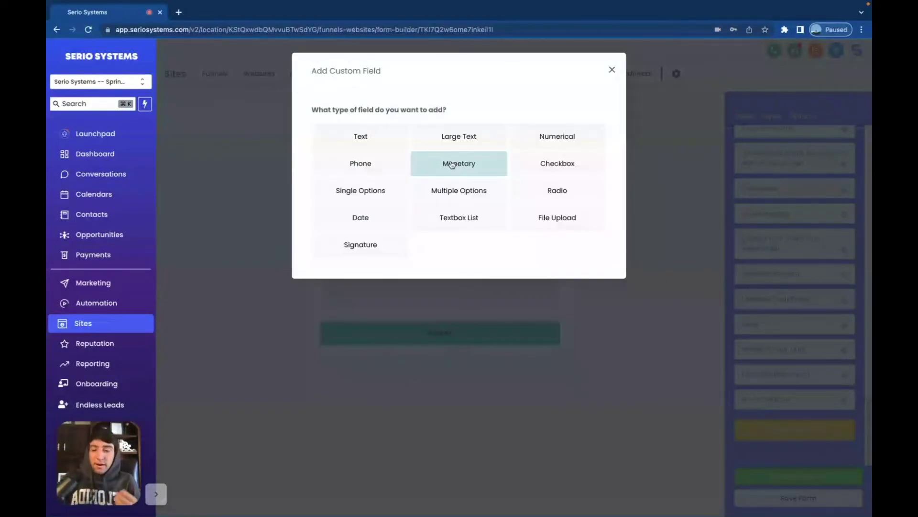
# Step: Create a custom Monetary field named "Price Range" with placeholder "ex. $400,000" and place it below the # of Locations field
pyautogui.click(452, 164)
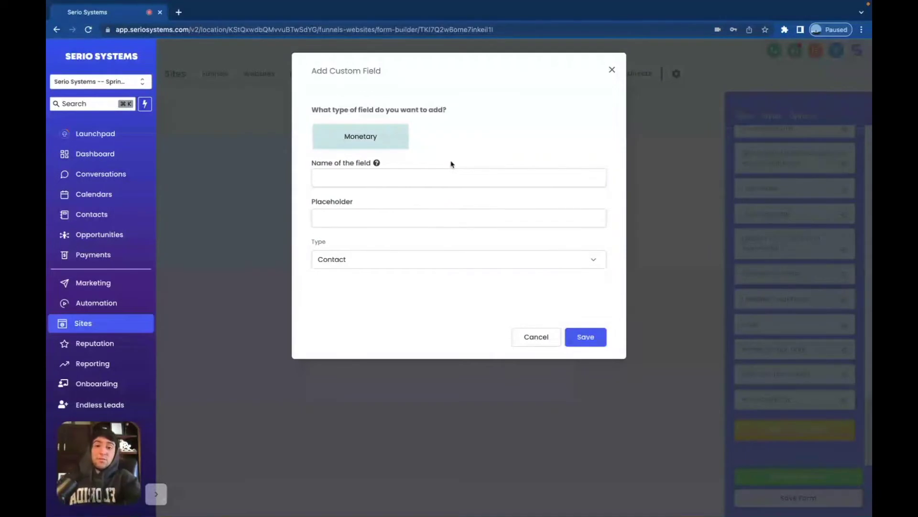
pyautogui.click(421, 176)
pyautogui.write('Price Range')
pyautogui.click(421, 217)
pyautogui.write('ex.')
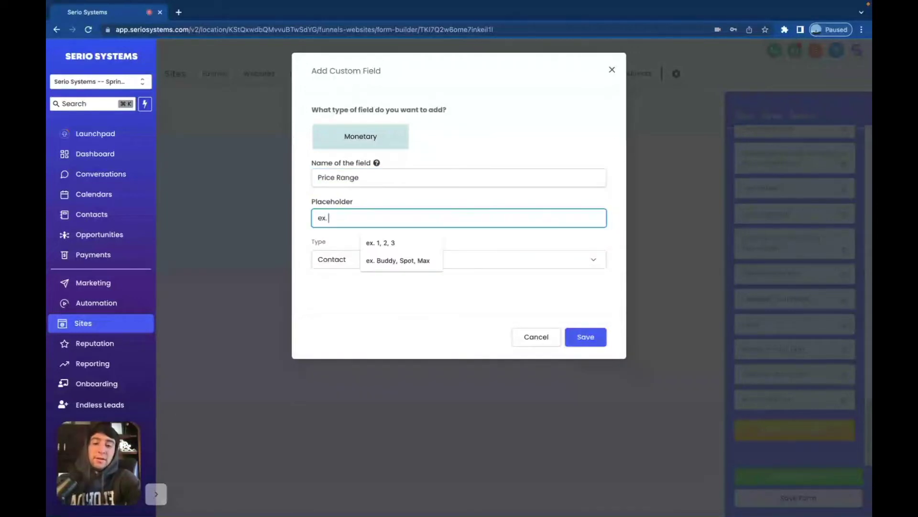
pyautogui.write(' $4000')
pyautogui.press('BackSpace')
pyautogui.write(',000')
pyautogui.click(586, 337)
pyautogui.moveTo(765, 424); pyautogui.dragTo(434, 337)
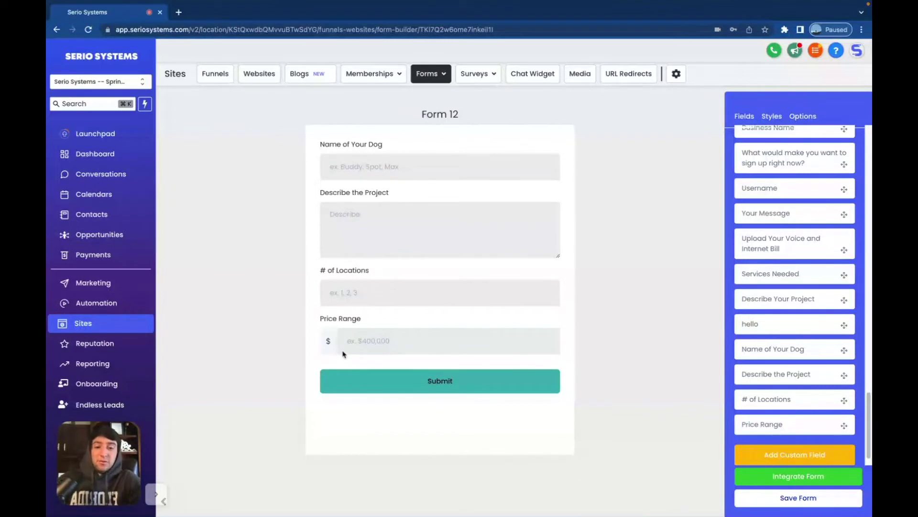
# Step: Turn on the Inline Forms layout and move the Describe the Project field directly above the Submit button
pyautogui.click(772, 117)
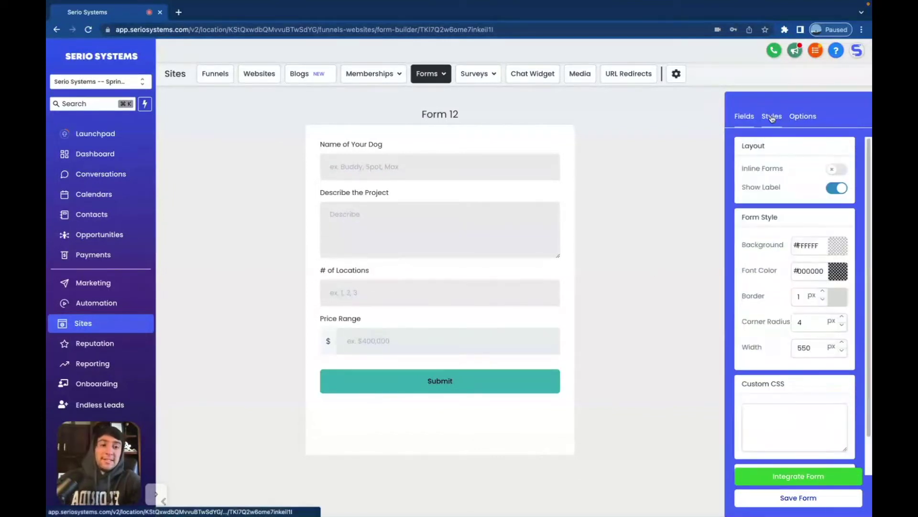
pyautogui.click(837, 169)
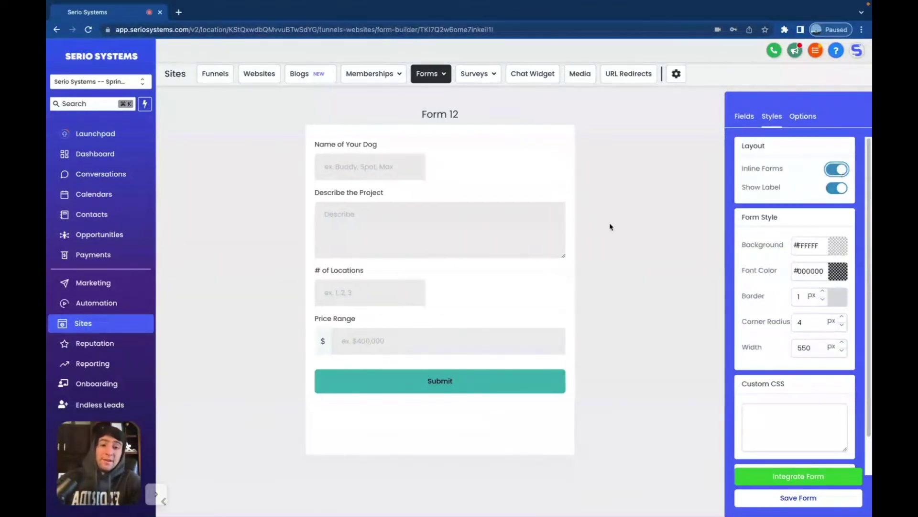
pyautogui.click(457, 215)
pyautogui.moveTo(513, 197); pyautogui.dragTo(496, 323)
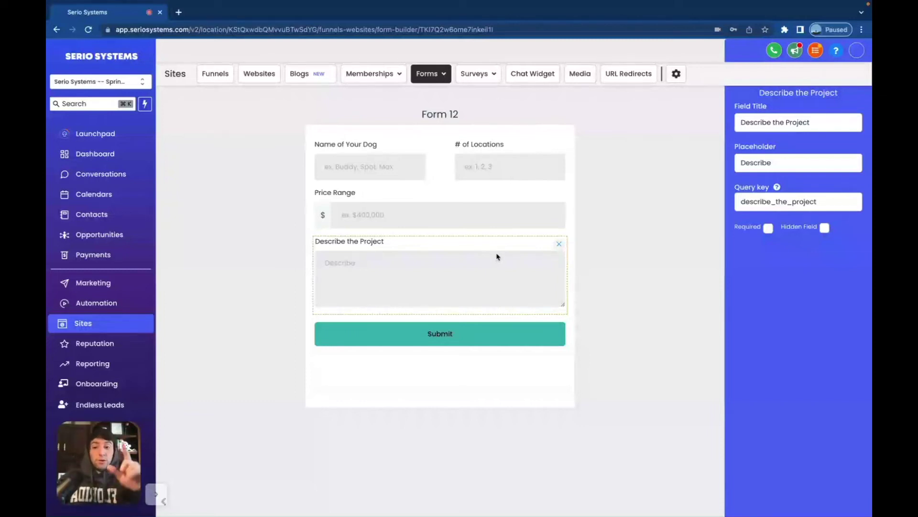
pyautogui.click(690, 293)
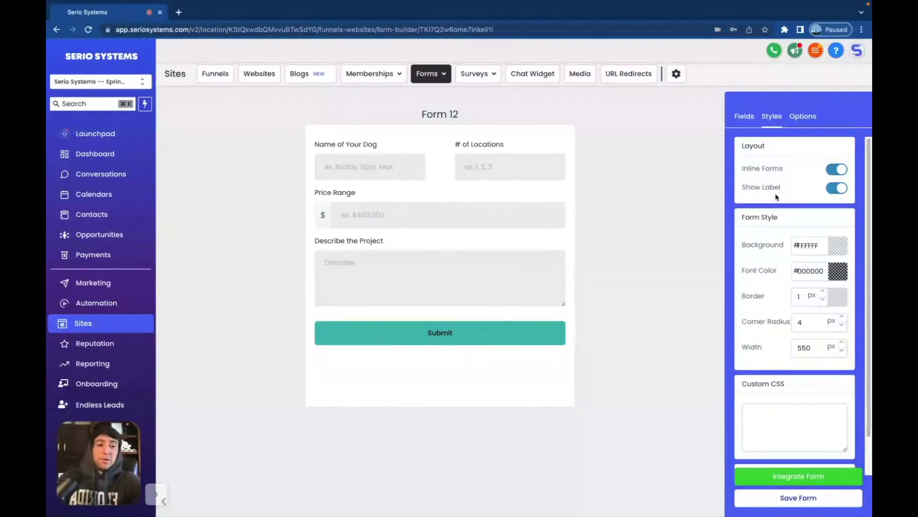
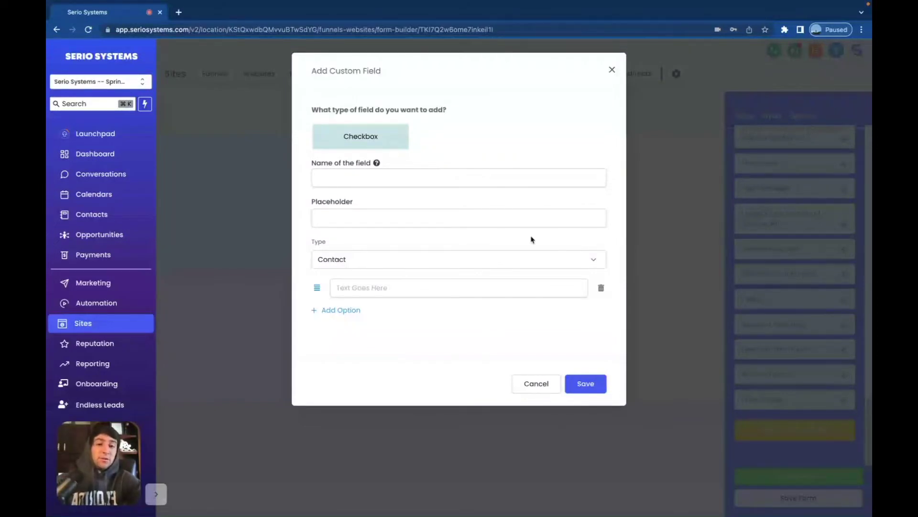
pyautogui.click(398, 175)
pyautogui.write('Services Needed')
pyautogui.press('Tab')
pyautogui.write('Choose Your Service(s)')
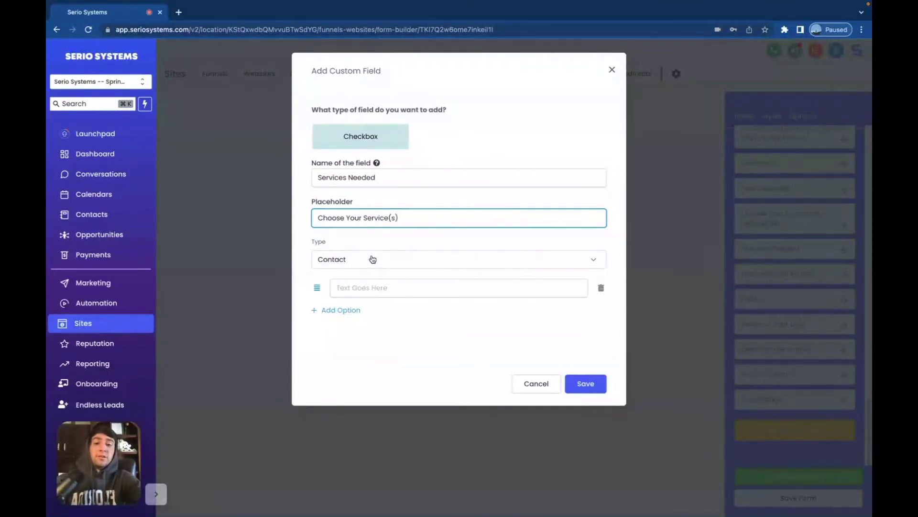
pyautogui.click(354, 286)
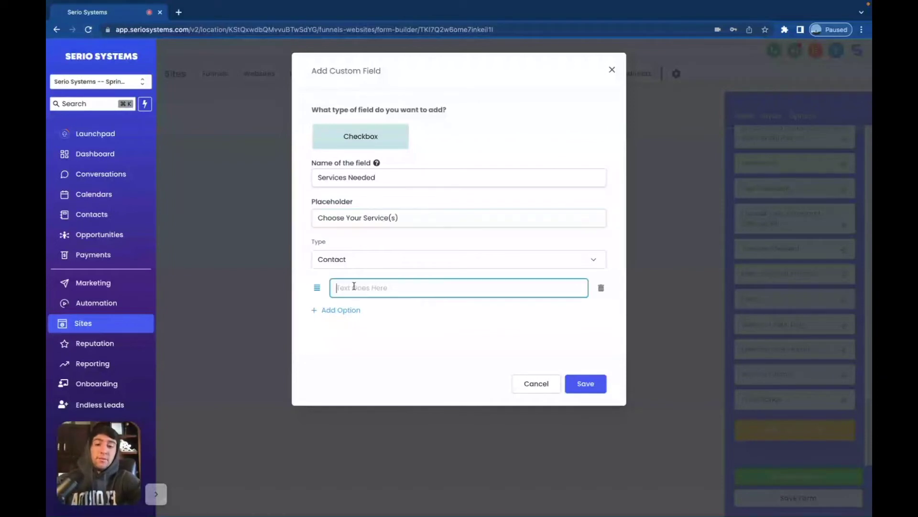
pyautogui.write('Google SEEO')
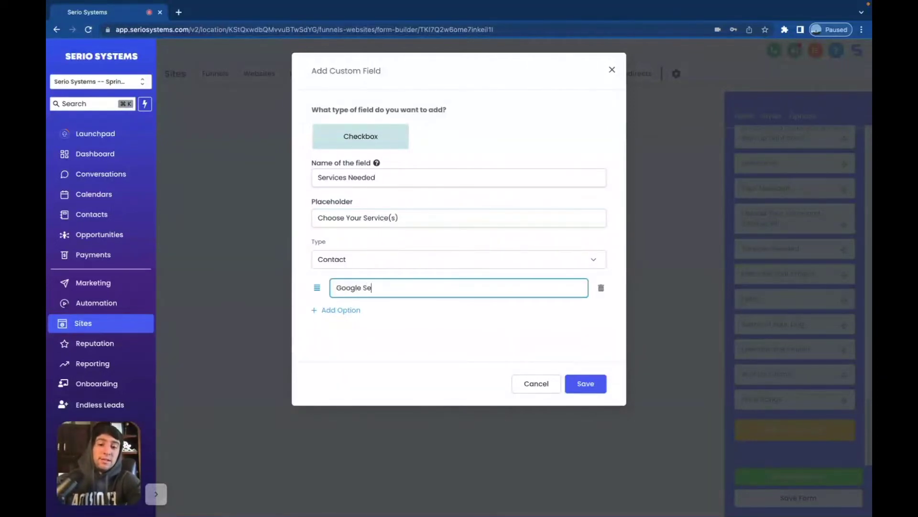
pyautogui.press('BackSpace')
pyautogui.press('BackSpace')
pyautogui.write('O')
pyautogui.click(340, 310)
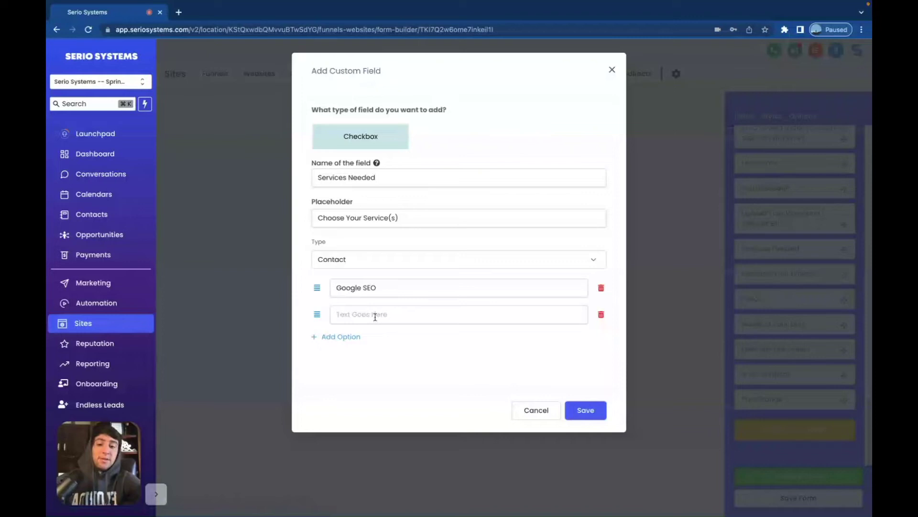
pyautogui.write('Website De')
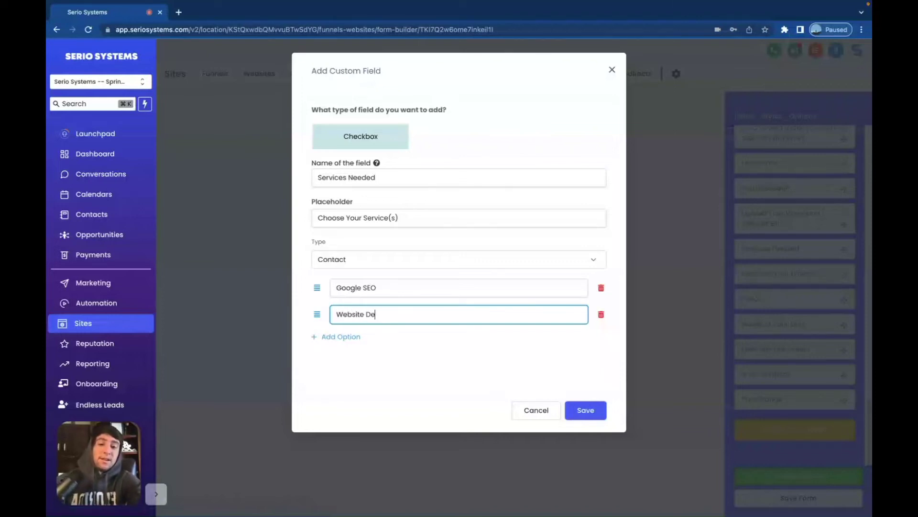
pyautogui.write('sign')
pyautogui.click(344, 338)
pyautogui.write('Text')
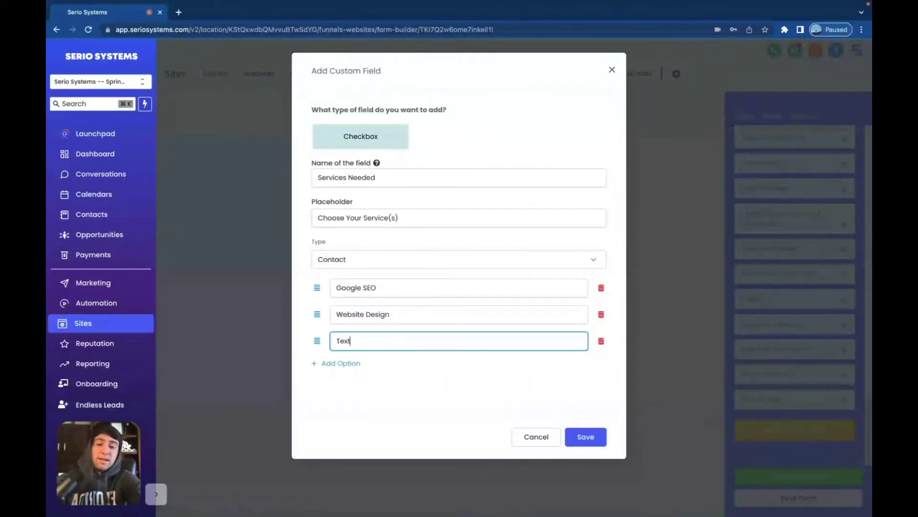
pyautogui.write(' Message Services')
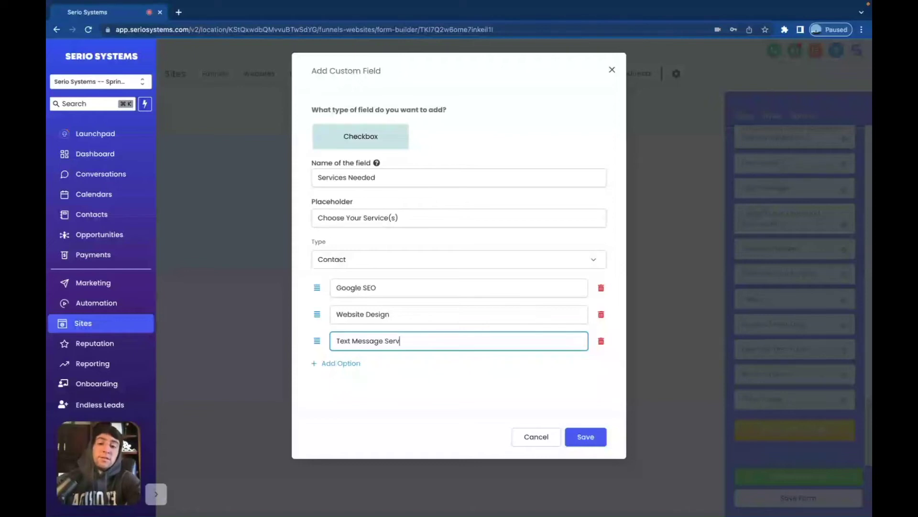
pyautogui.click(341, 363)
pyautogui.write('CRM')
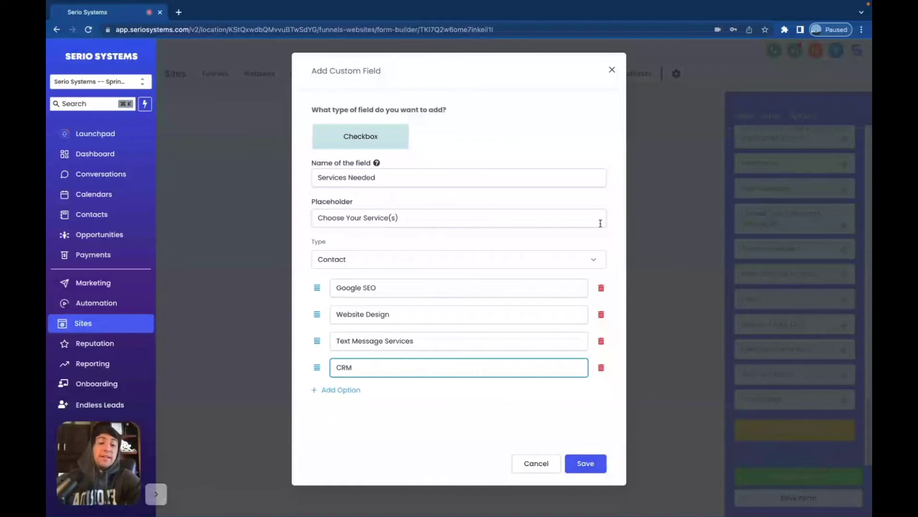
pyautogui.click(612, 70)
# Step: Place the existing Services Needed checkbox field between Describe the Project and the Submit button
pyautogui.moveTo(770, 249); pyautogui.dragTo(483, 327)
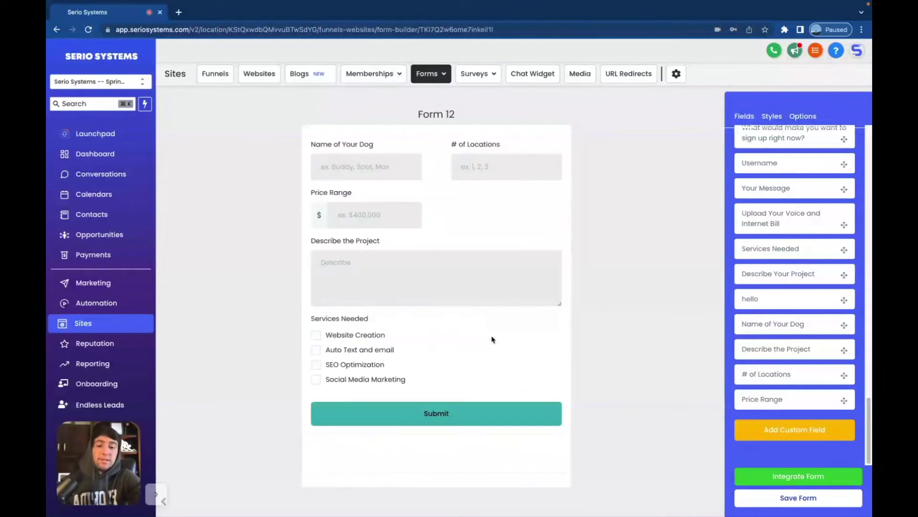
pyautogui.click(322, 353)
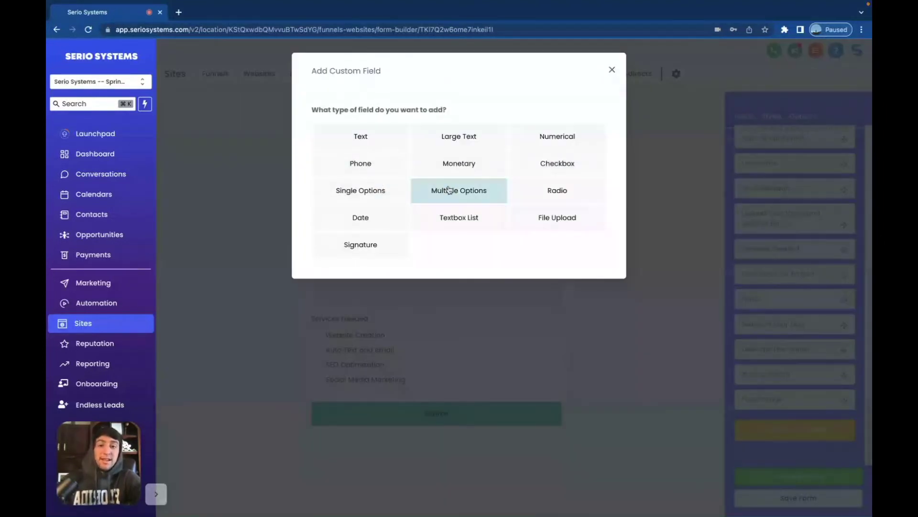
# Step: Start a custom Single Options field named "Car Brand" with the placeholder "Choose Your Car Brand"
pyautogui.click(371, 193)
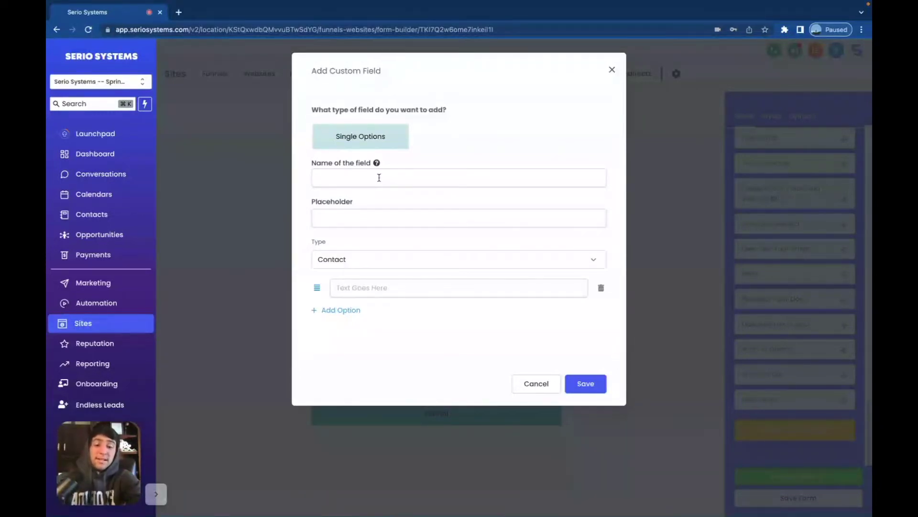
pyautogui.click(378, 177)
pyautogui.write('Car Brand')
pyautogui.click(375, 218)
pyautogui.write('Choose You')
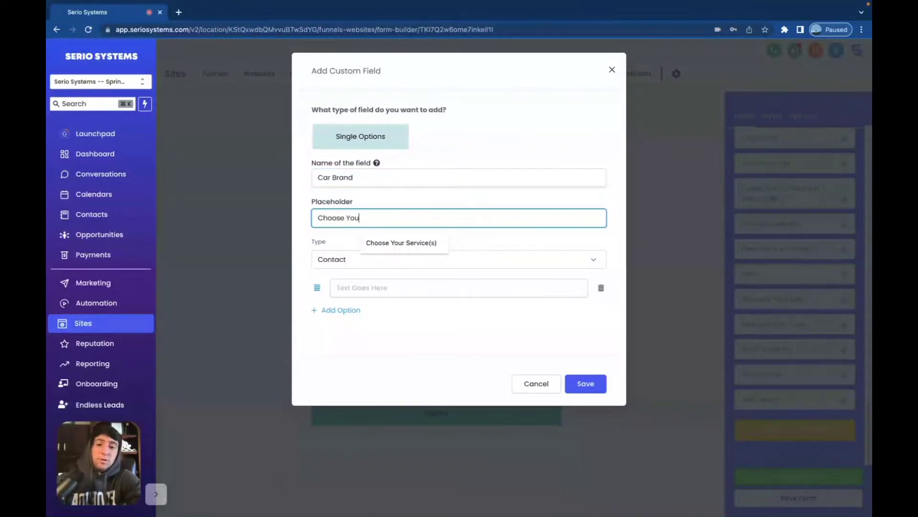
pyautogui.write('r Cor Brand')
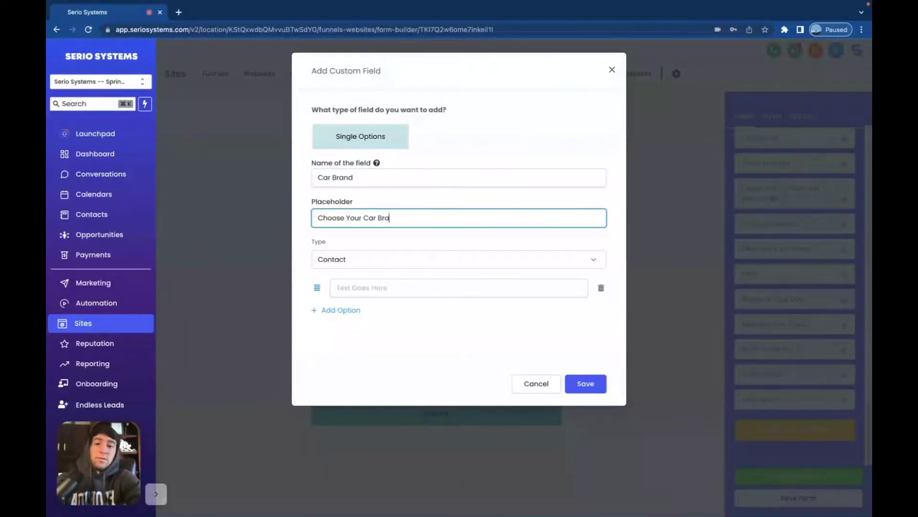
# Step: Enter Ford, Chevy, Ram, Dodge and GMC as the options of the Car Brand field
pyautogui.click(458, 288)
pyautogui.write('Ford')
pyautogui.click(347, 312)
pyautogui.write('Chevy')
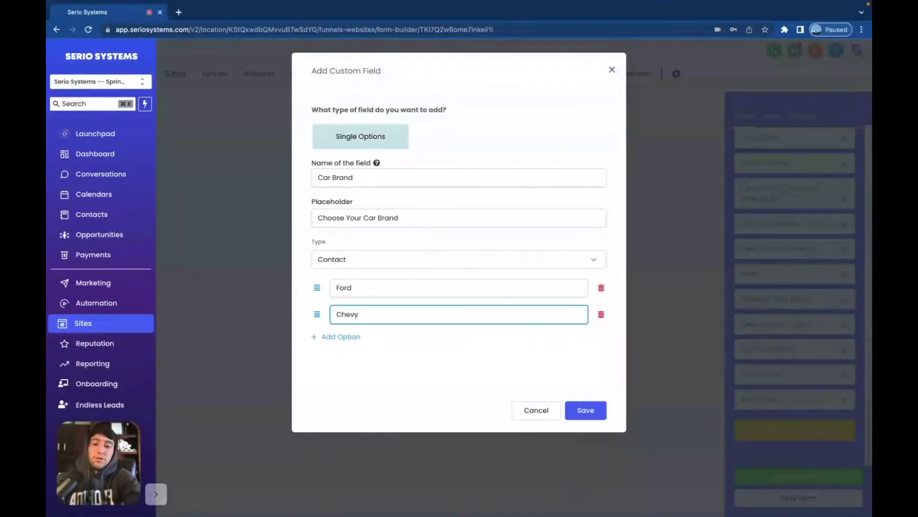
pyautogui.click(349, 336)
pyautogui.write('Ram')
pyautogui.click(348, 362)
pyautogui.write('Dodge')
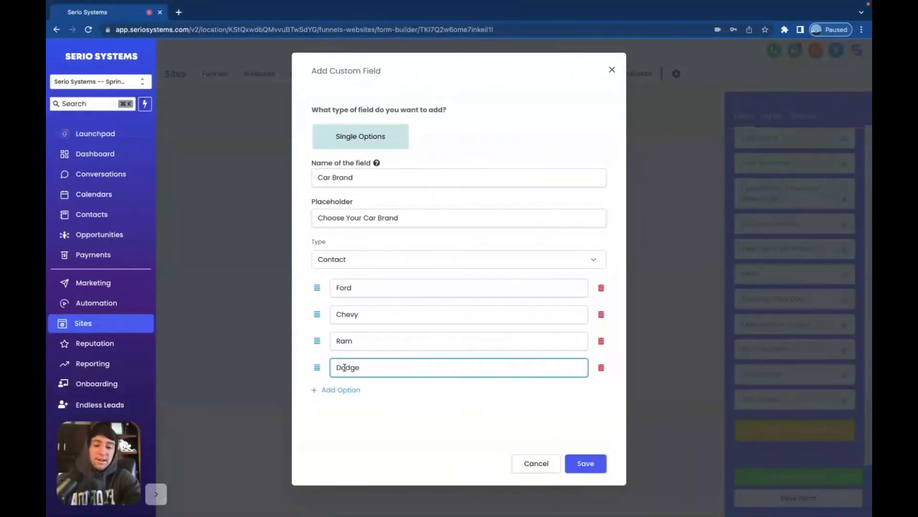
pyautogui.click(351, 388)
pyautogui.write('GMC')
# Step: Save the Car Brand field and place it below Services Needed, above the Submit button
pyautogui.press('Return')
pyautogui.moveTo(785, 426); pyautogui.dragTo(455, 403)
pyautogui.scroll(-1, 455, 404)
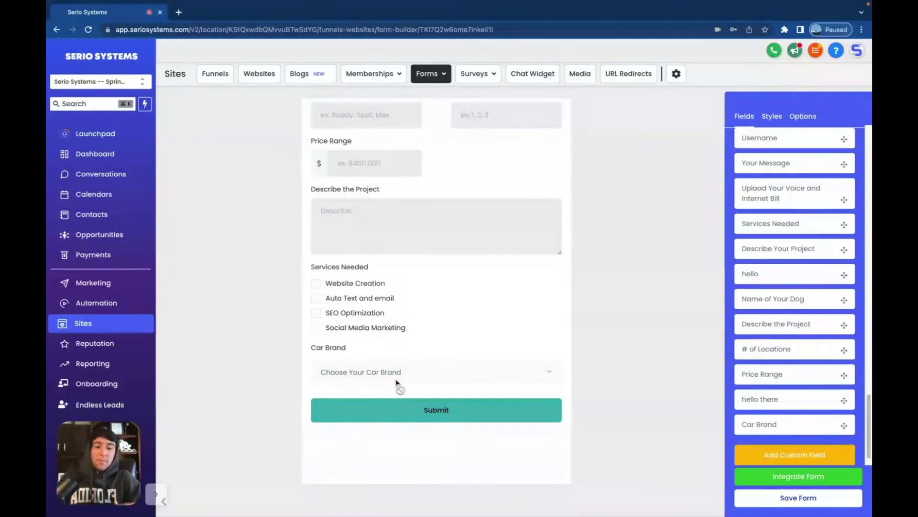
# Step: Add a Multiple Options field "Pick a Car Brand" with placeholder "Choose Your Car Brand" and options Ford, Chevy, Ram, Dodge and GMC, placed above Submit
pyautogui.click(819, 454)
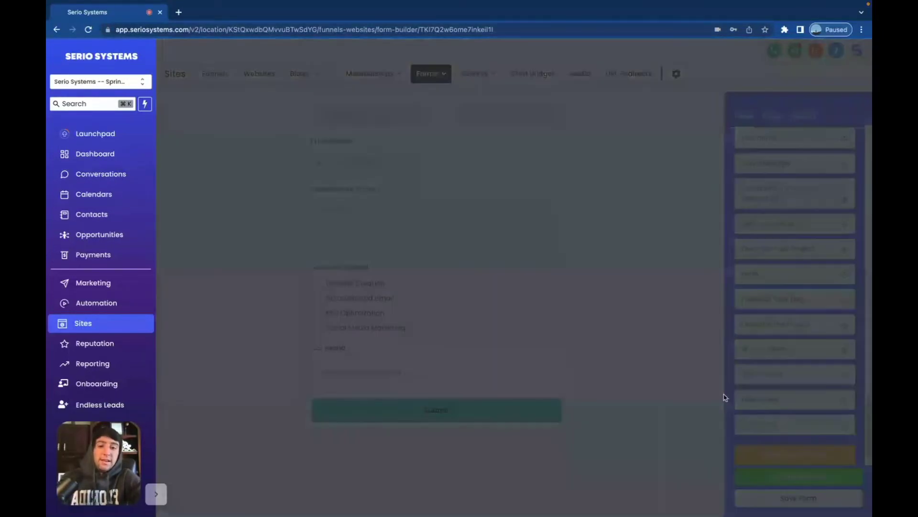
pyautogui.click(472, 201)
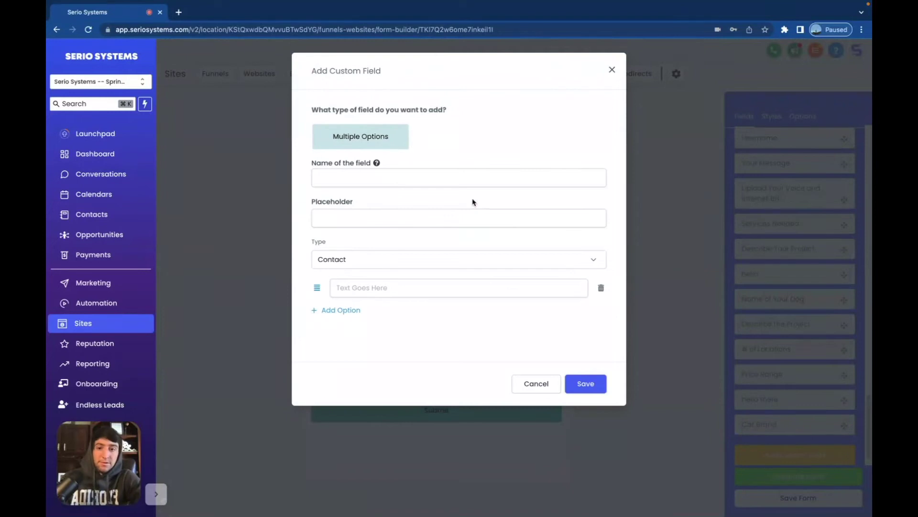
pyautogui.click(374, 177)
pyautogui.write('Pick a Car Brand')
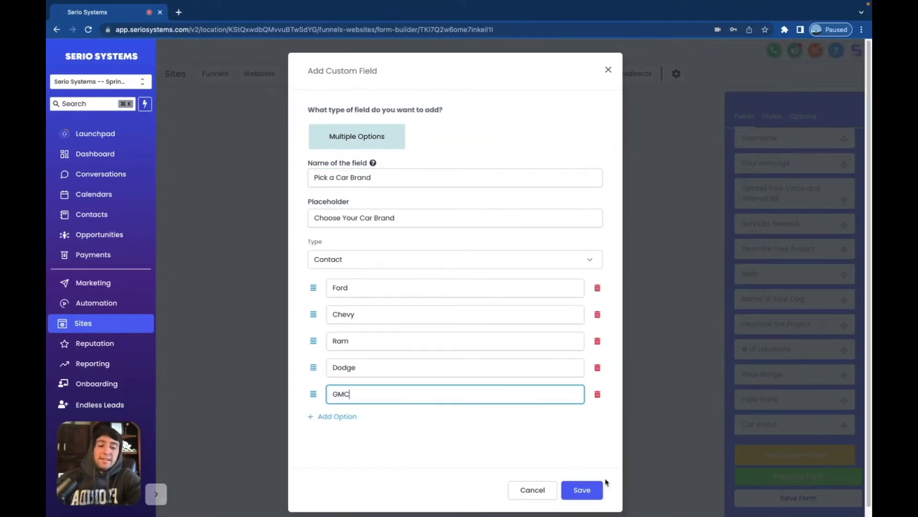
pyautogui.click(582, 489)
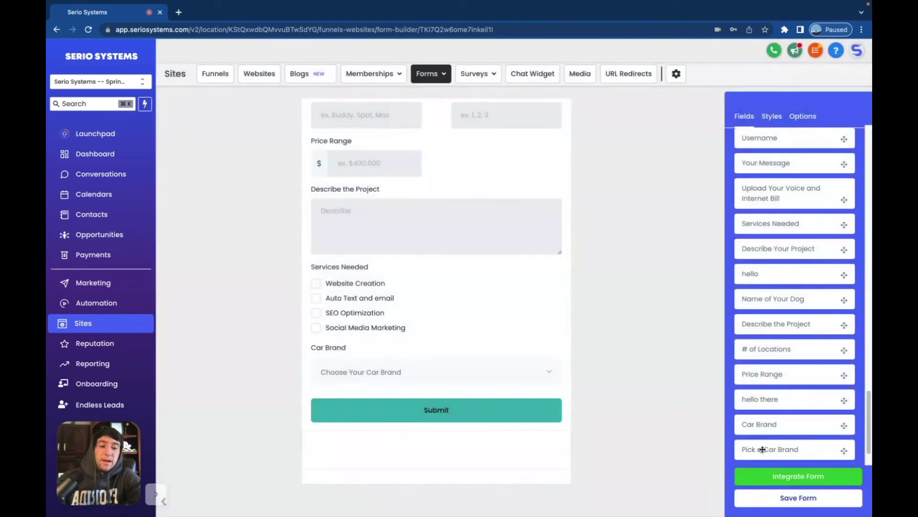
pyautogui.moveTo(770, 400); pyautogui.dragTo(496, 420)
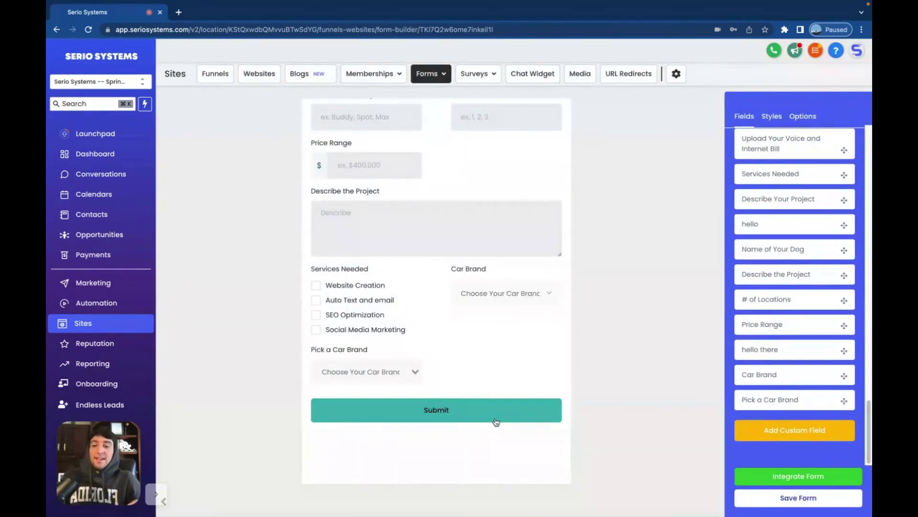
# Step: Add a custom Date field with both name and placeholder "Choose Date", and place it after Pick a Car Brand, above Submit
pyautogui.click(795, 429)
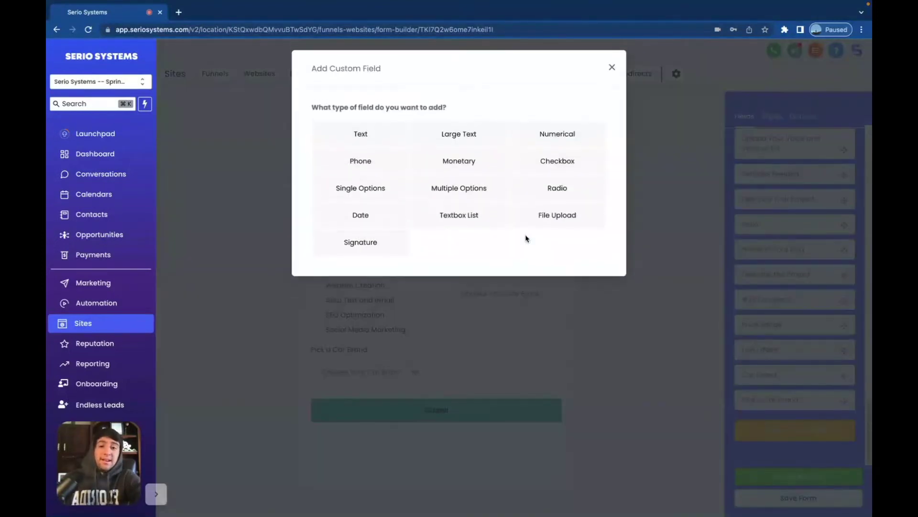
pyautogui.click(533, 189)
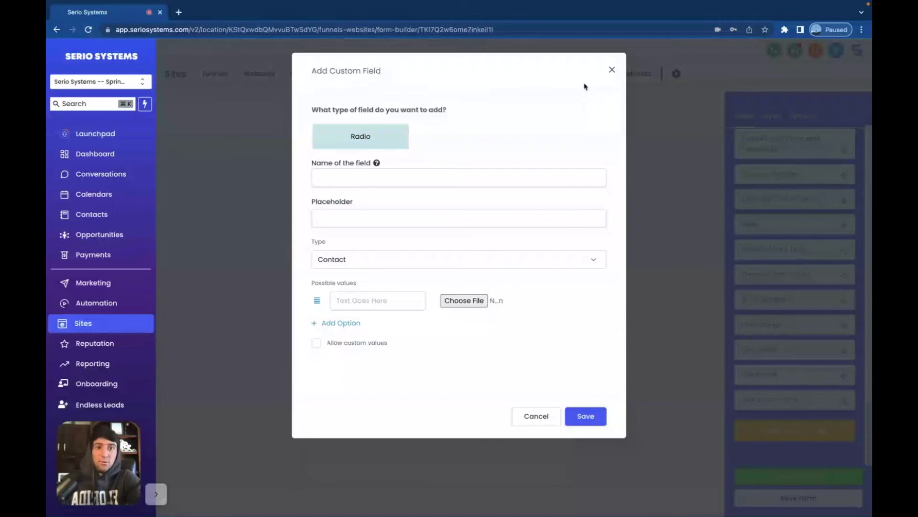
pyautogui.click(361, 136)
pyautogui.click(350, 220)
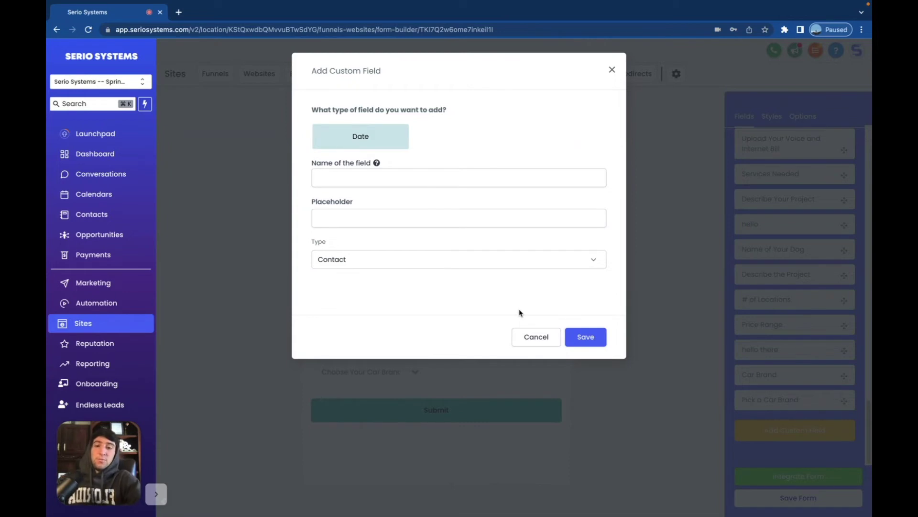
pyautogui.click(386, 178)
pyautogui.write('Choose Date')
pyautogui.press('Tab')
pyautogui.write('Choose Date')
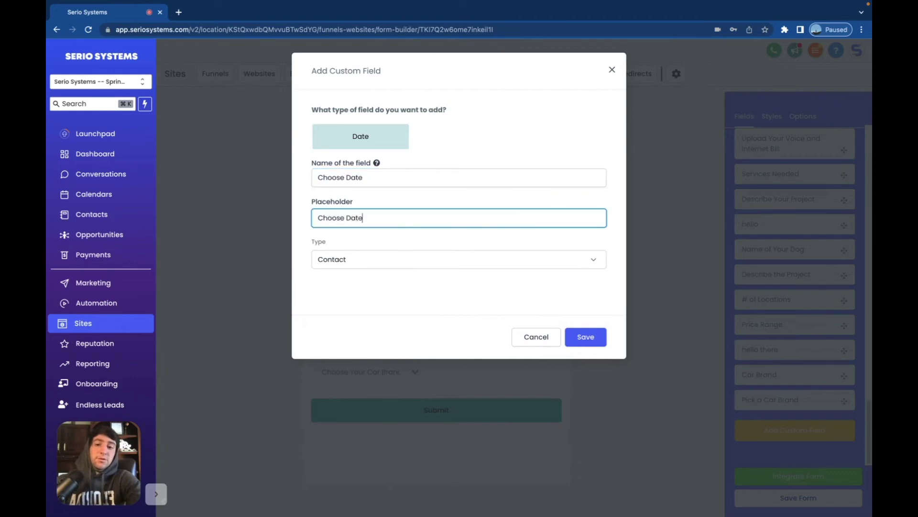
pyautogui.click(598, 337)
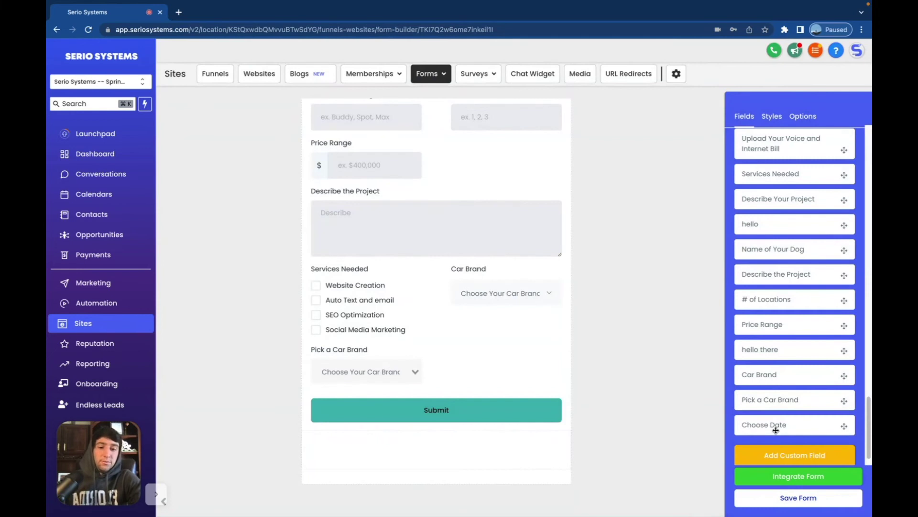
pyautogui.moveTo(771, 428); pyautogui.dragTo(519, 396)
# Step: Start a custom Textbox List field named "Sizes and Quantities"
pyautogui.click(784, 455)
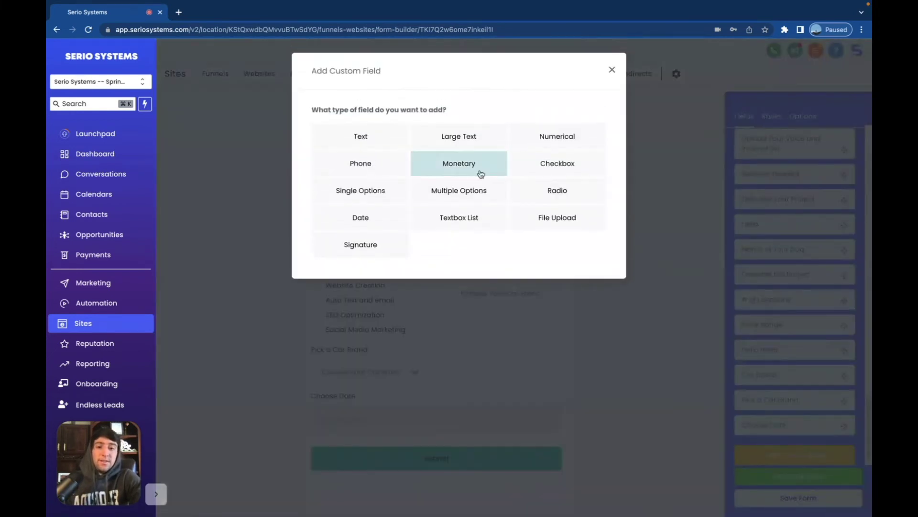
pyautogui.click(465, 221)
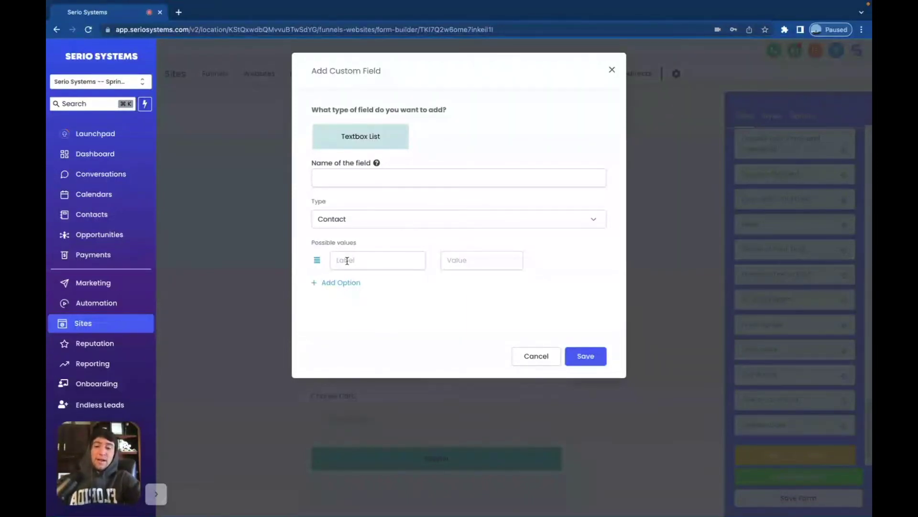
pyautogui.click(351, 176)
pyautogui.write('Size')
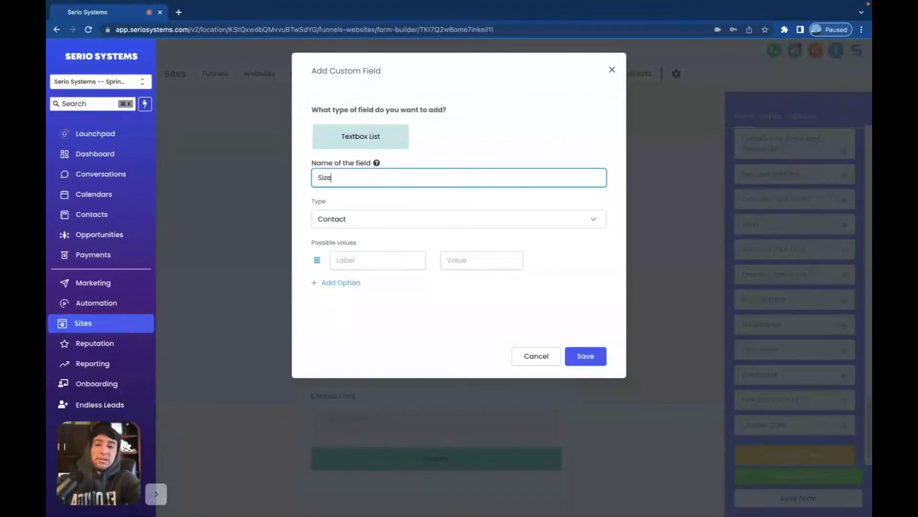
pyautogui.write('s and Quantities')
# Step: Enter S and M as labels in the Sizes and Quantities field, each with the value "Quantity"
pyautogui.click(352, 260)
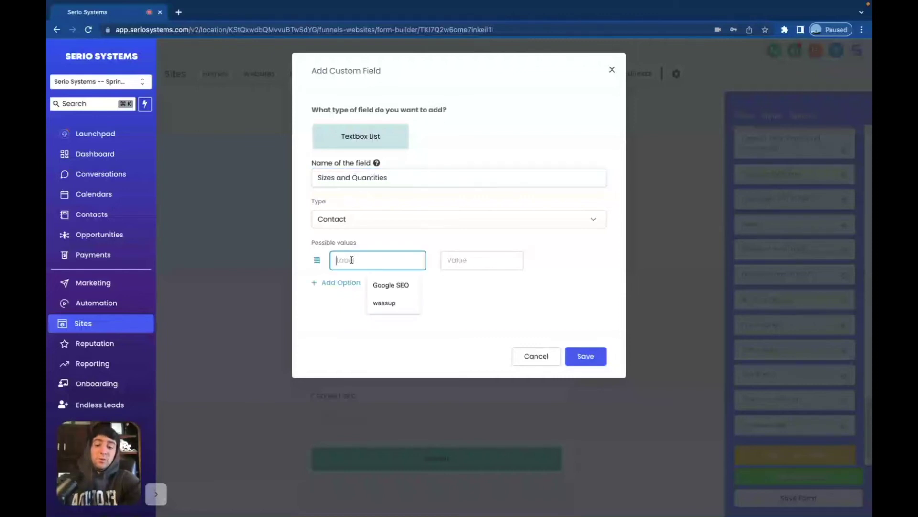
pyautogui.write('S')
pyautogui.click(465, 260)
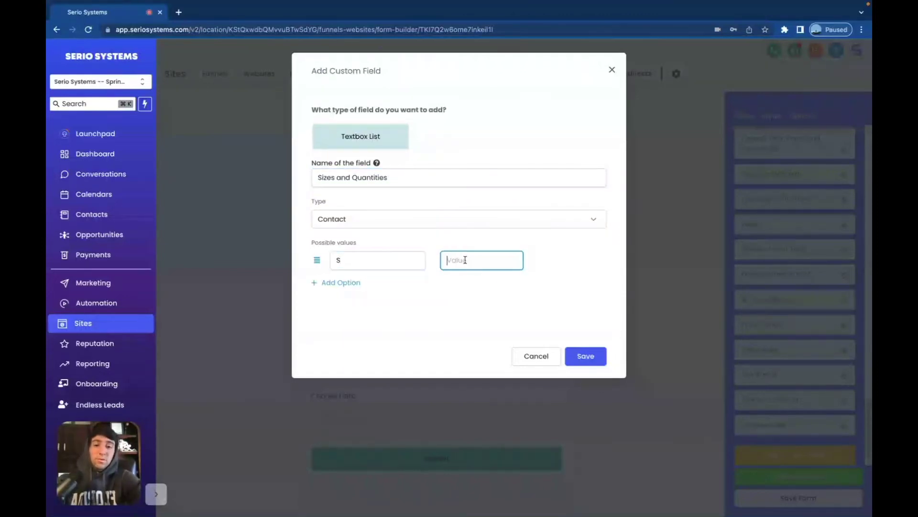
pyautogui.write('Quantity')
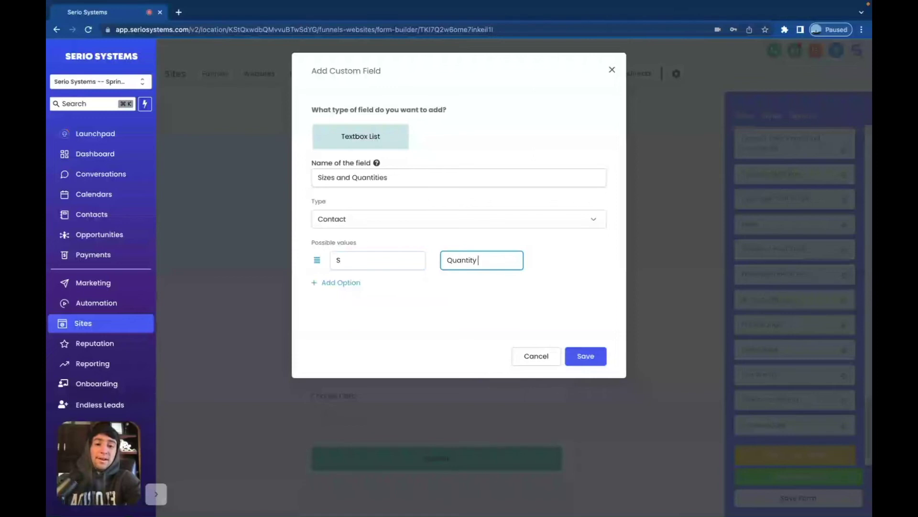
pyautogui.click(355, 283)
pyautogui.click(356, 286)
pyautogui.write('M')
pyautogui.click(484, 283)
pyautogui.write('Quantity')
# Step: Add a third label L with an empty value, and save the Sizes and Quantities field onto the form above Submit
pyautogui.press('Return')
pyautogui.write('L')
pyautogui.click(472, 314)
pyautogui.write('qa')
pyautogui.press('BackSpace')
pyautogui.press('BackSpace')
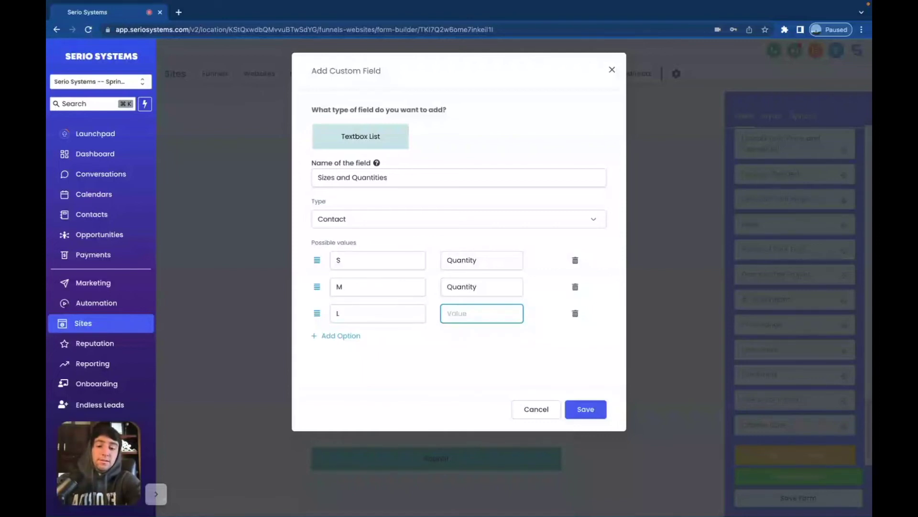
pyautogui.click(586, 409)
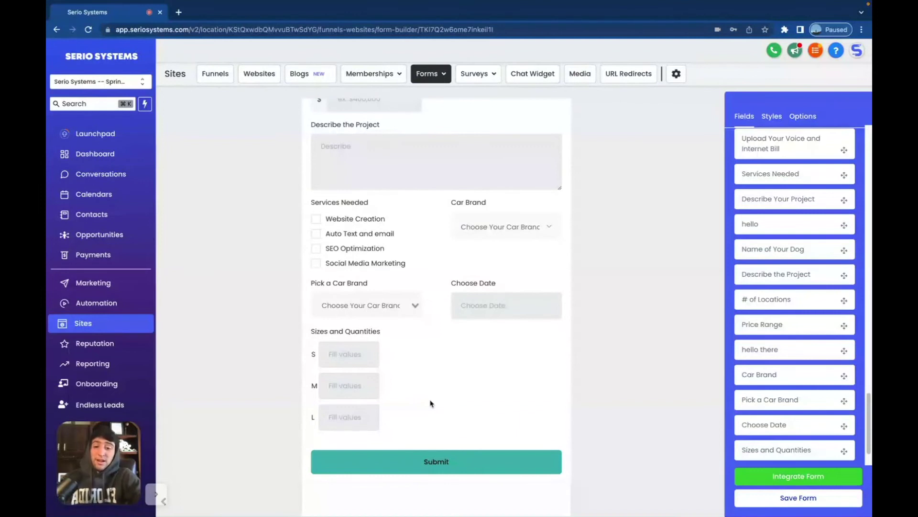
# Step: Start a custom File Upload field named "Upload Photo" with the placeholder "Choose Photo"
pyautogui.scroll(-1, 808, 431)
pyautogui.click(809, 431)
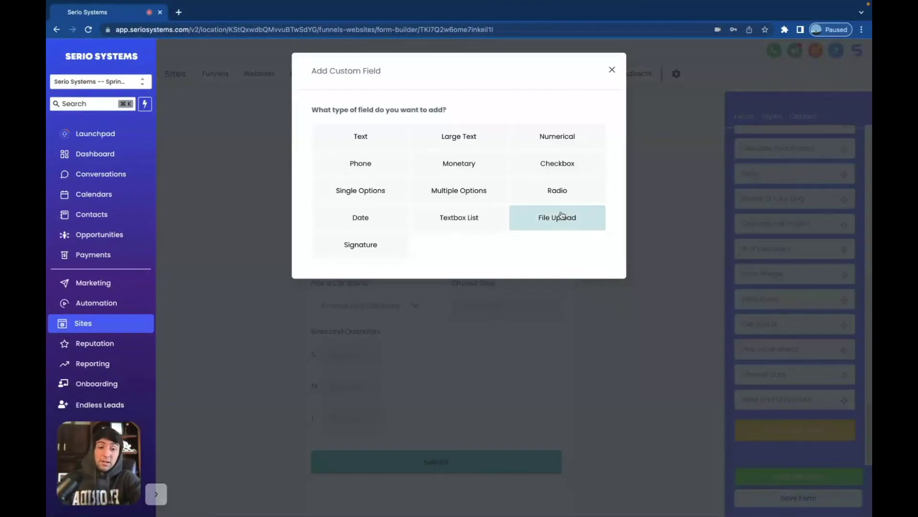
pyautogui.click(562, 215)
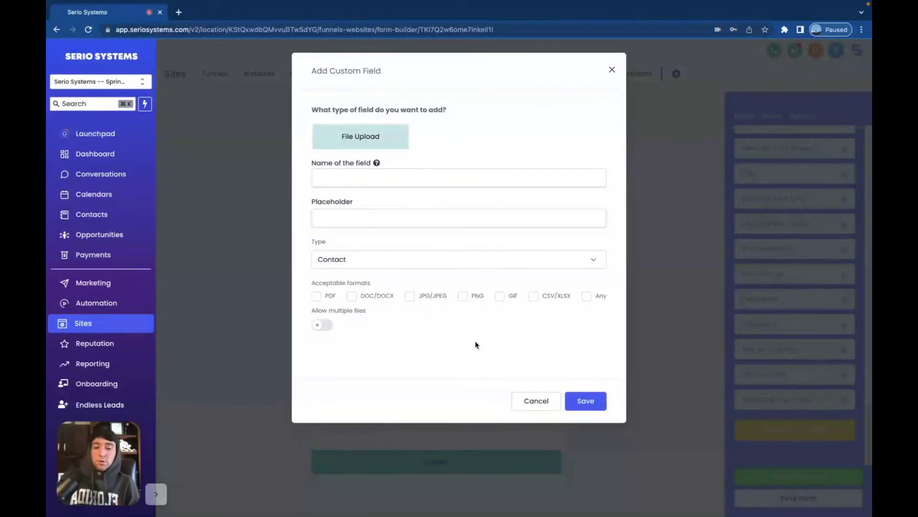
pyautogui.click(384, 173)
pyautogui.write('Upload Photo')
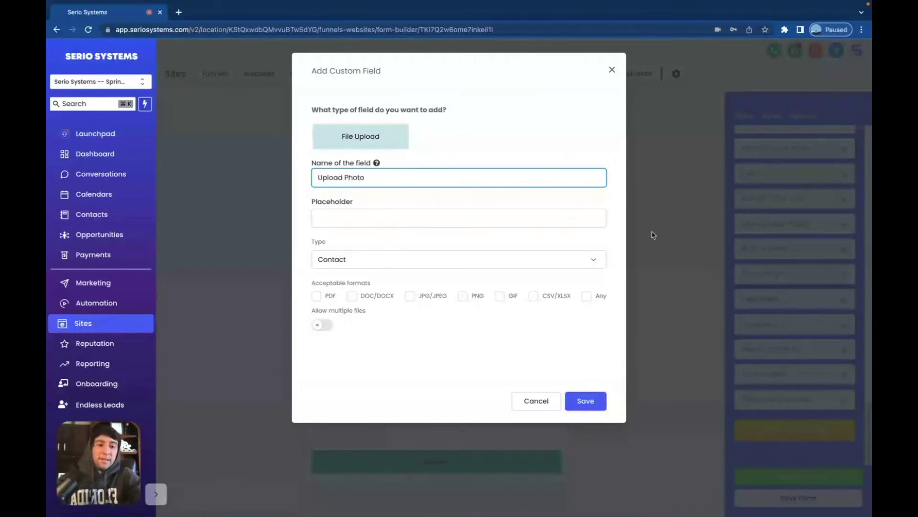
pyautogui.click(418, 225)
pyautogui.write('Choose')
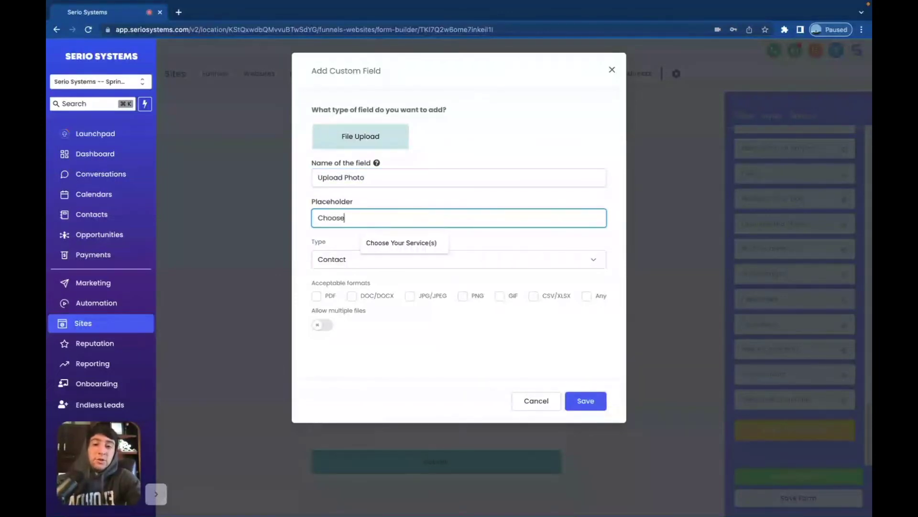
pyautogui.write(' Photo')
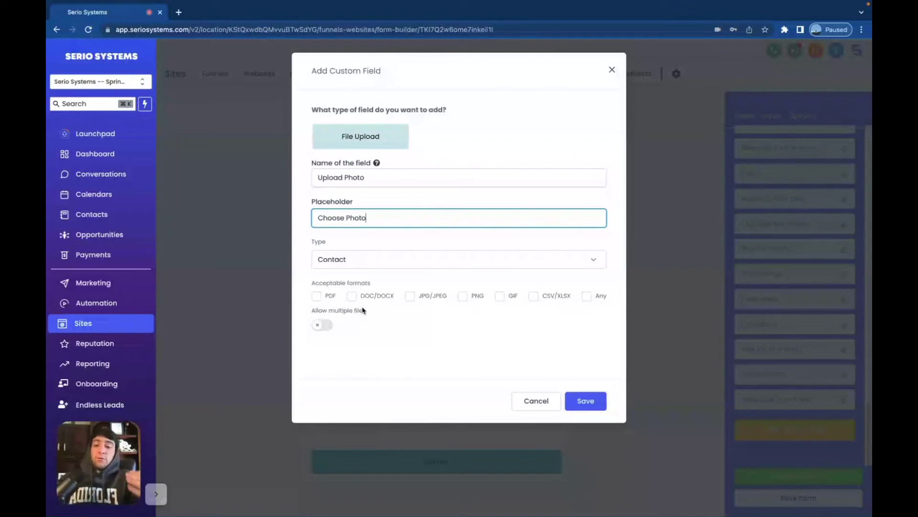
# Step: Accept only JPG/JPEG and PNG files for Upload Photo, and allow multiple files with a maximum of 5
pyautogui.click(316, 297)
pyautogui.click(410, 297)
pyautogui.click(463, 296)
pyautogui.click(317, 296)
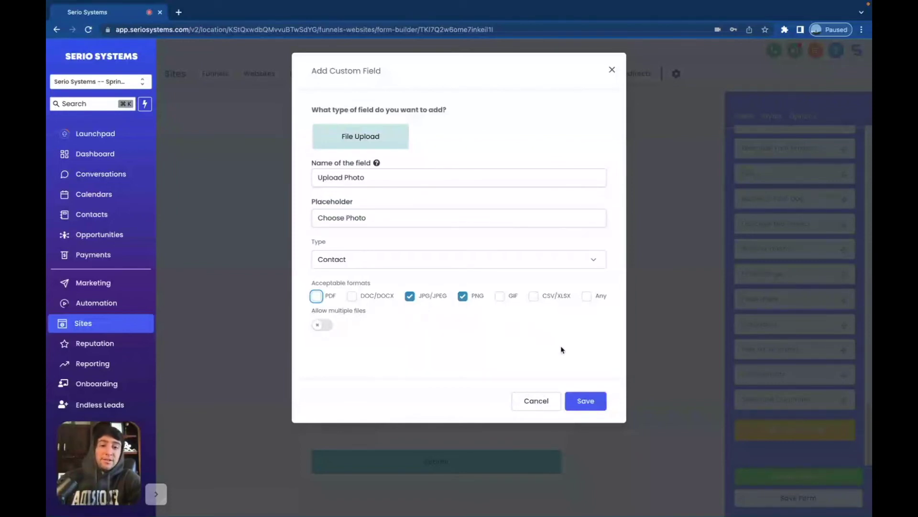
pyautogui.click(319, 326)
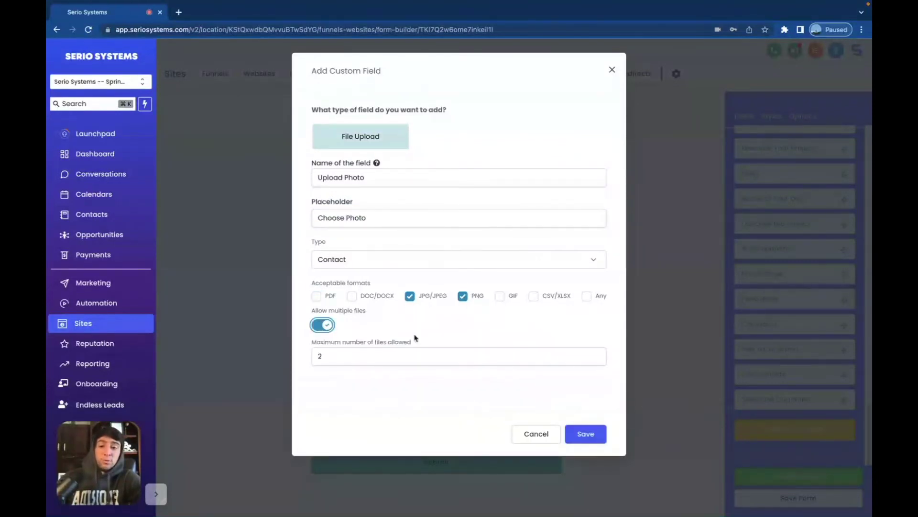
pyautogui.moveTo(328, 356); pyautogui.dragTo(300, 359)
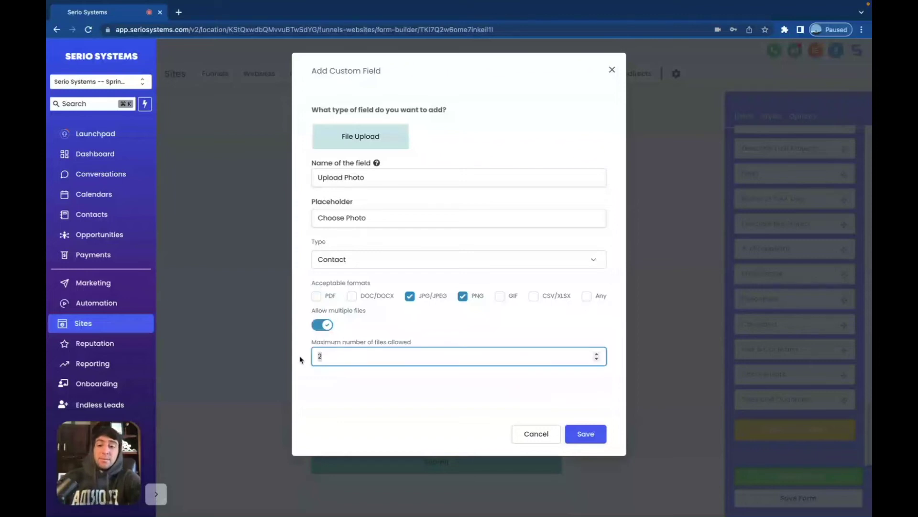
pyautogui.write('5')
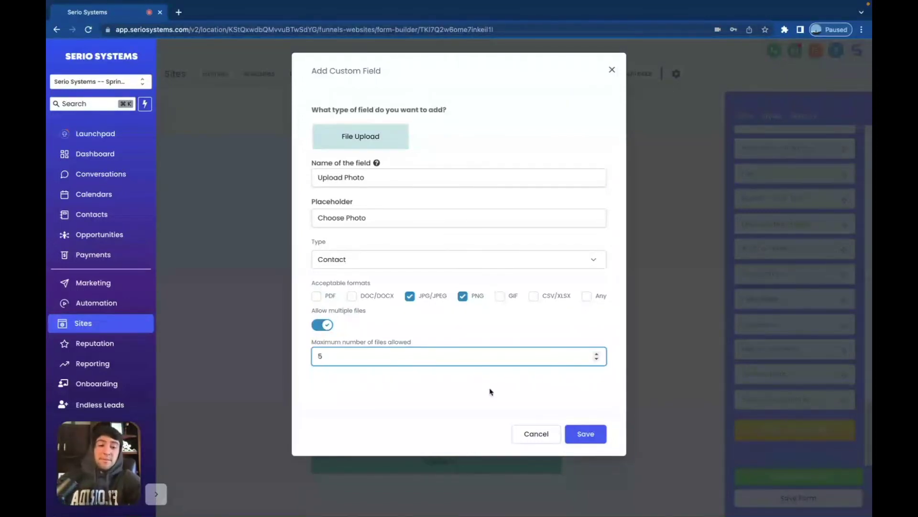
# Step: Save the Upload Photo field and place it between Sizes and Quantities and the Submit button
pyautogui.click(585, 433)
pyautogui.moveTo(765, 424); pyautogui.dragTo(393, 443)
pyautogui.scroll(-2, 431, 416)
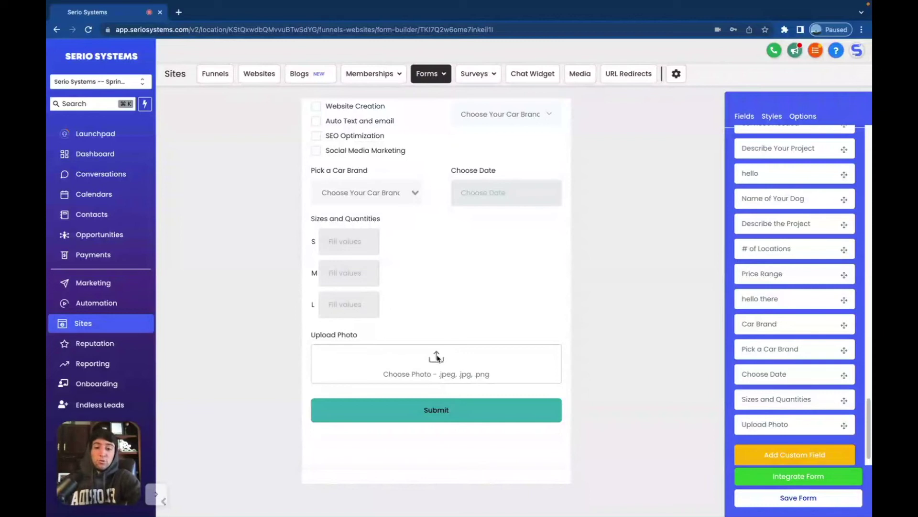
# Step: Try to create a custom Signature field named "Signature"
pyautogui.click(795, 454)
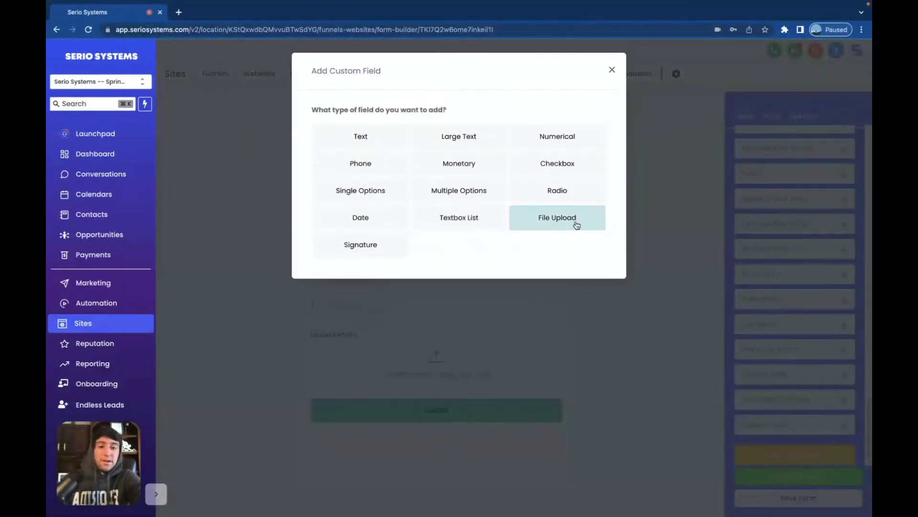
pyautogui.click(384, 244)
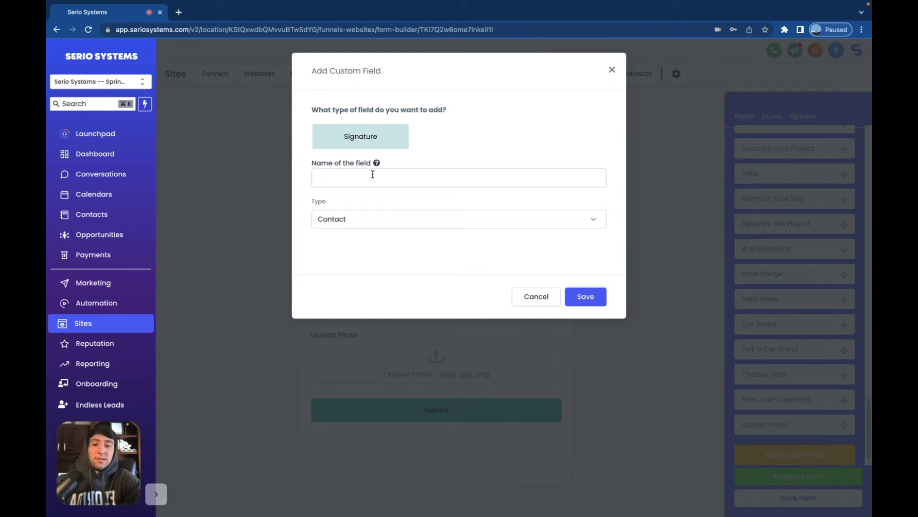
pyautogui.click(372, 174)
pyautogui.write('Si')
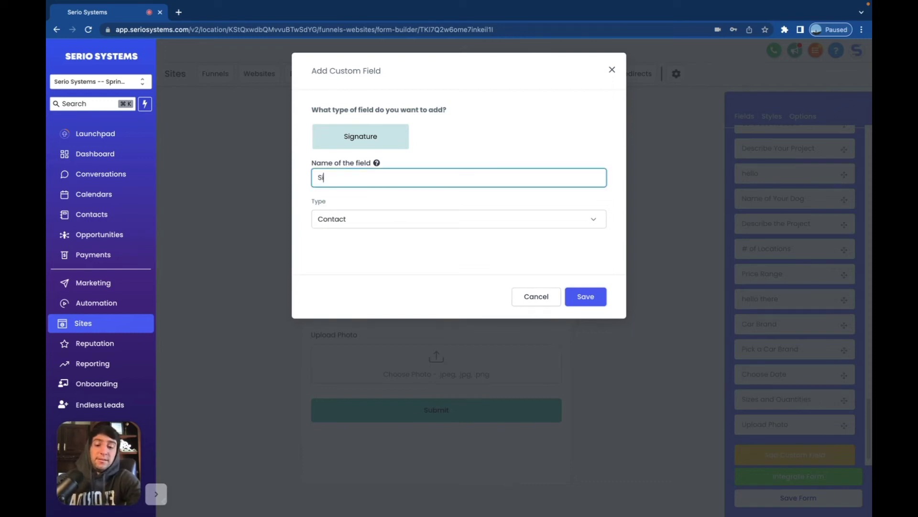
pyautogui.write('gnature')
pyautogui.click(588, 298)
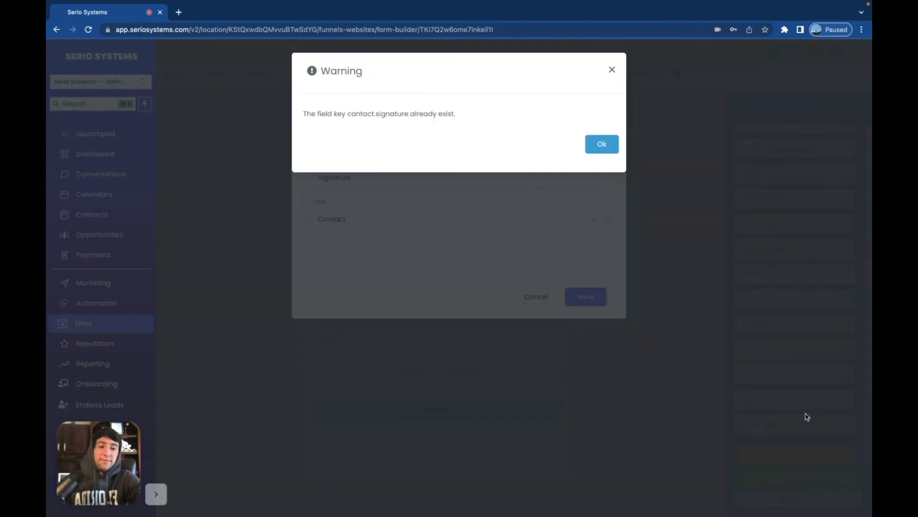
pyautogui.click(608, 145)
# Step: Place the existing Signature field at the end of the form, above the Submit button
pyautogui.moveTo(760, 345)
pyautogui.mouseDown()
pyautogui.moveTo(708, 345)
pyautogui.moveTo(492, 386)
pyautogui.moveTo(461, 405)
pyautogui.mouseUp()
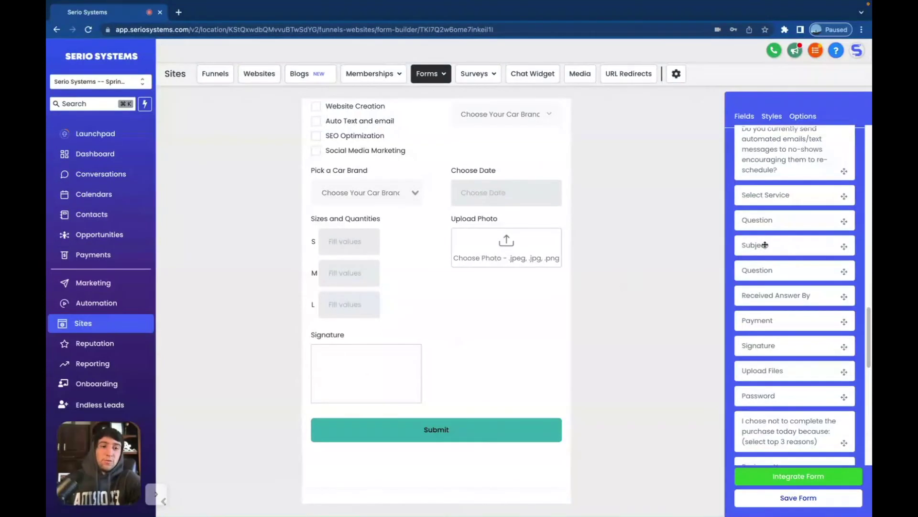
# Step: Turn off the Inline Forms layout in the form's styles and check the stacked fields down to the Submit button
pyautogui.click(772, 117)
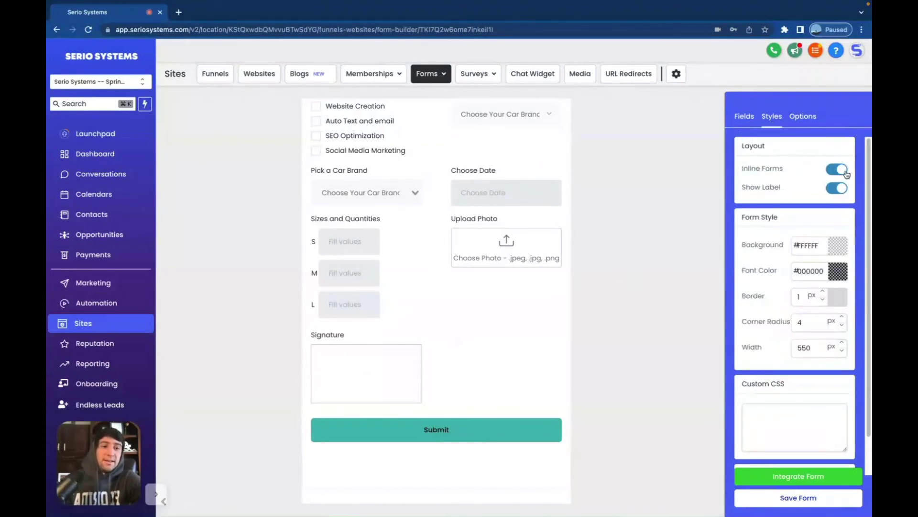
pyautogui.click(834, 169)
pyautogui.scroll(-3, 482, 379)
pyautogui.scroll(-2, 472, 398)
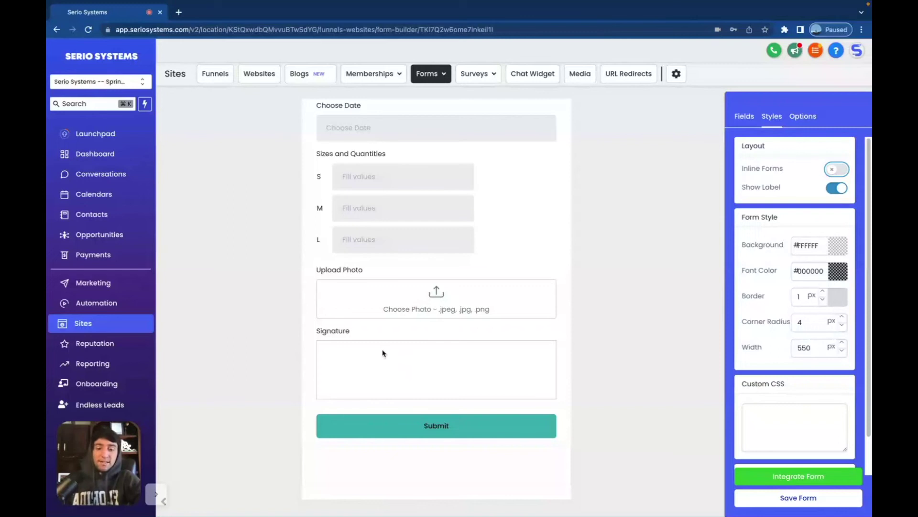
# Step: Review the stacked form layout from Name of Your Dog down to the Submit button
pyautogui.scroll(10, 458, 266)
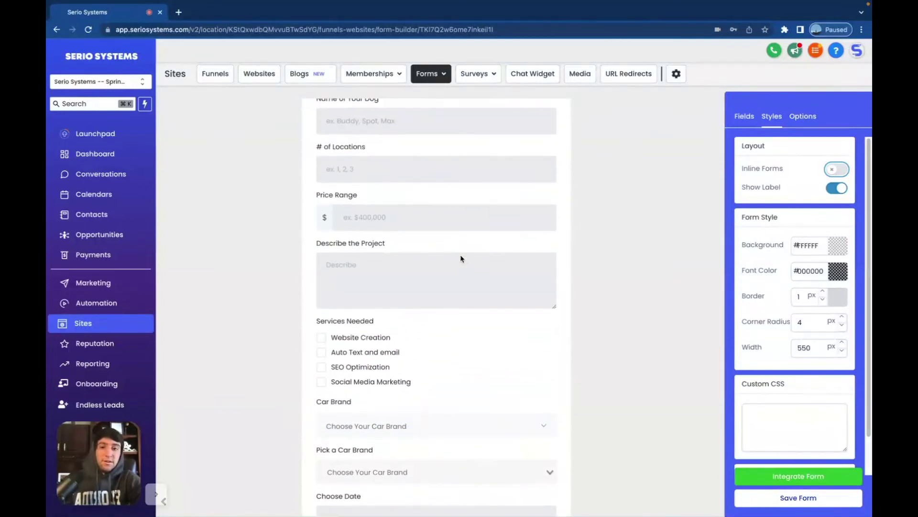
pyautogui.scroll(1, 461, 258)
pyautogui.scroll(-6, 467, 324)
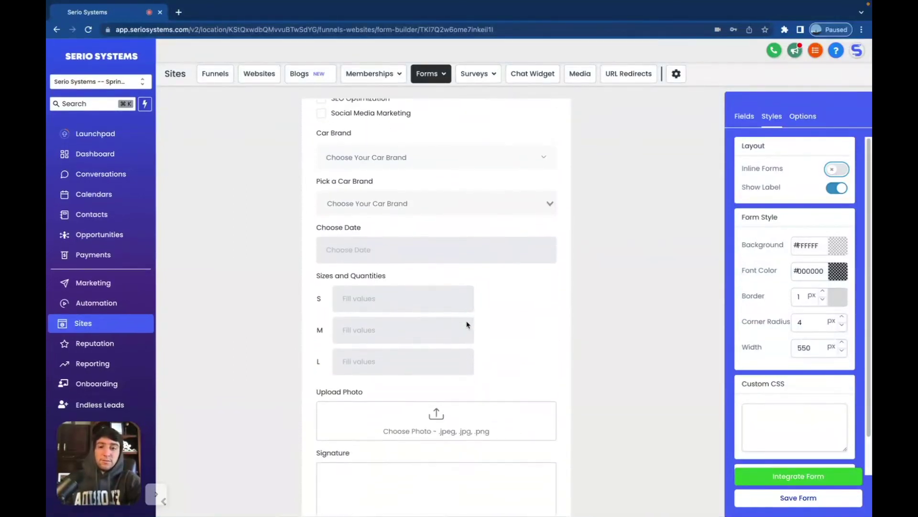
pyautogui.scroll(8, 468, 325)
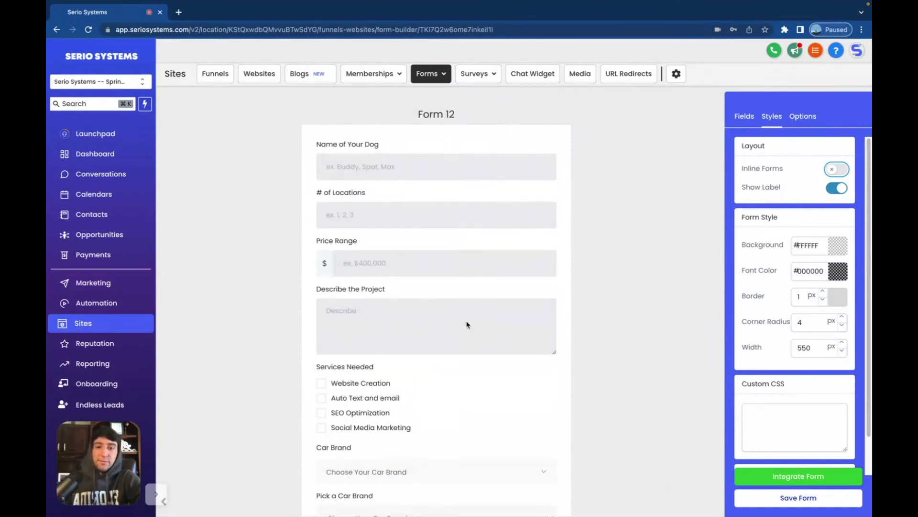
pyautogui.scroll(-3, 429, 325)
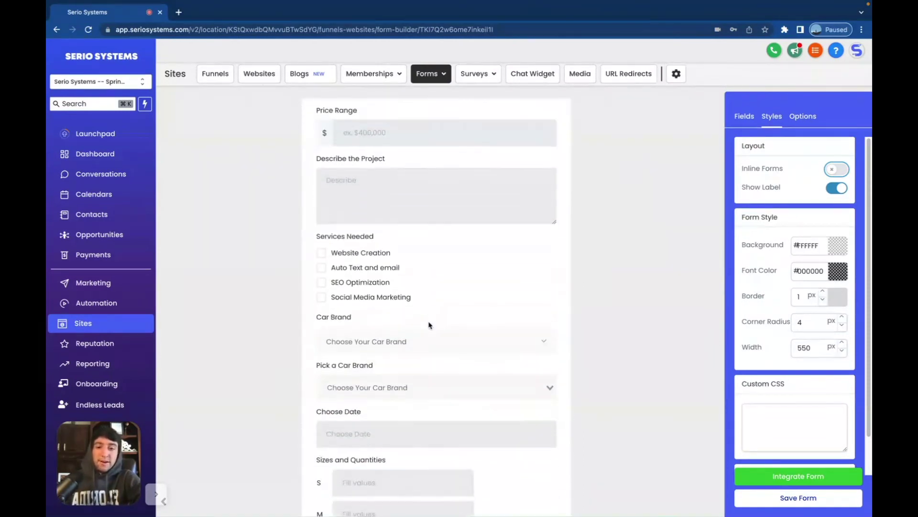
pyautogui.scroll(-7, 429, 326)
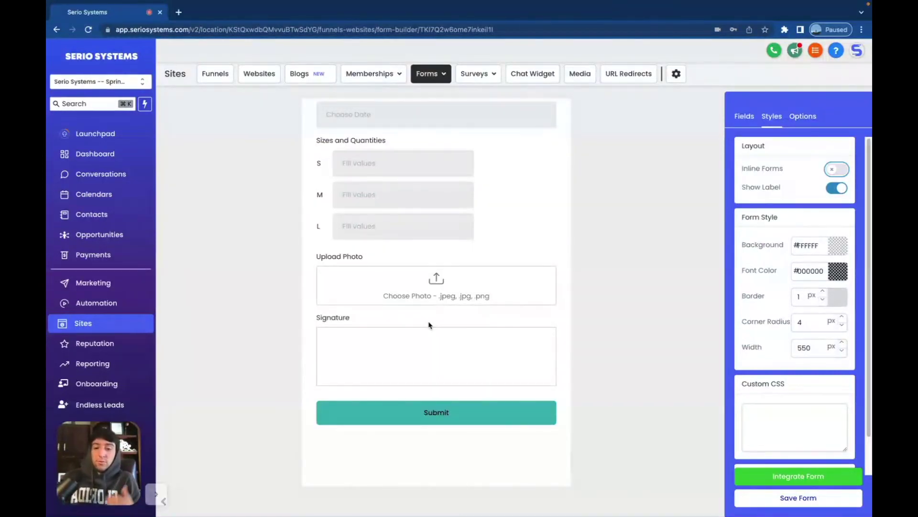
pyautogui.scroll(10, 461, 211)
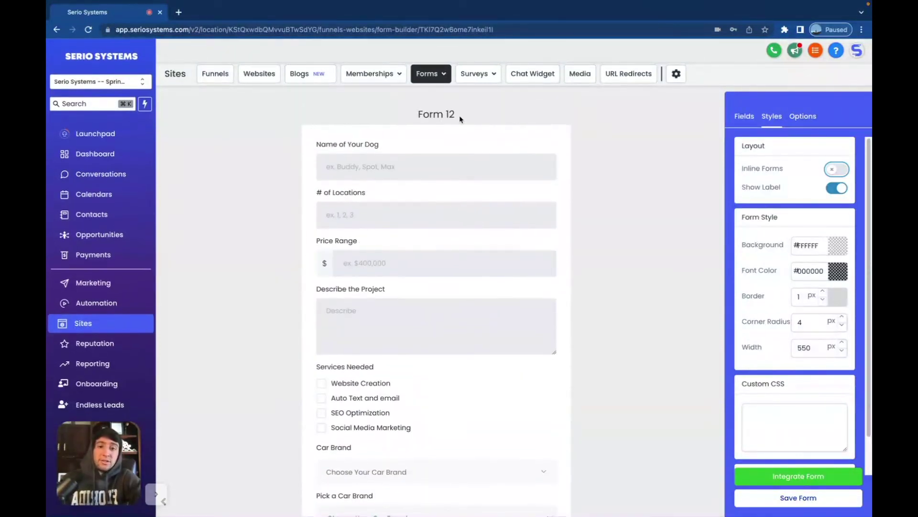
# Step: Rename the form as "Random Form" in its options
pyautogui.click(804, 118)
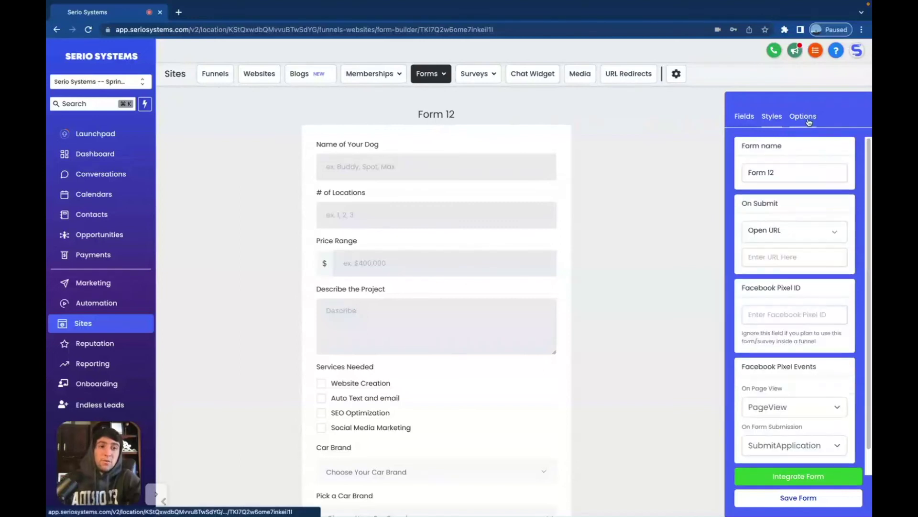
pyautogui.tripleClick(798, 170)
pyautogui.press('BackSpace')
pyautogui.write('Random Form')
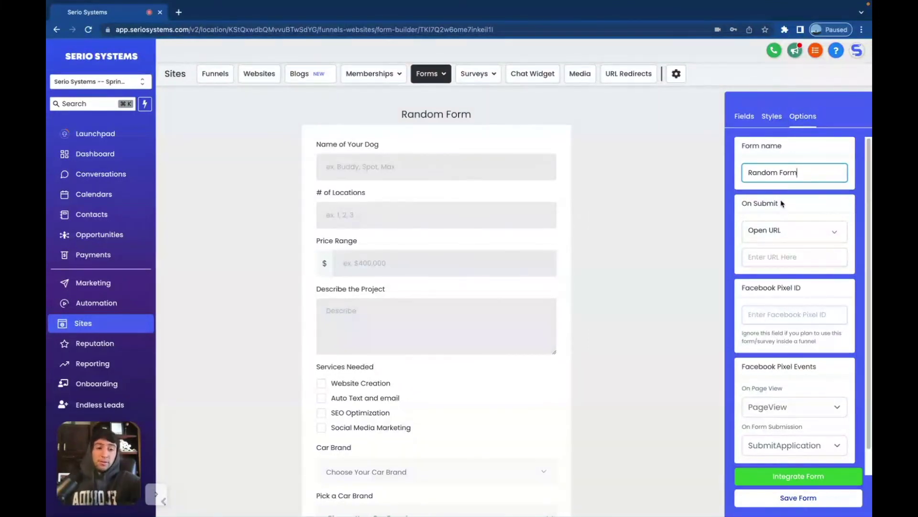
# Step: Set the form to show the message "Thank You!" on submit and turn on Sticky Contact
pyautogui.scroll(-1, 777, 283)
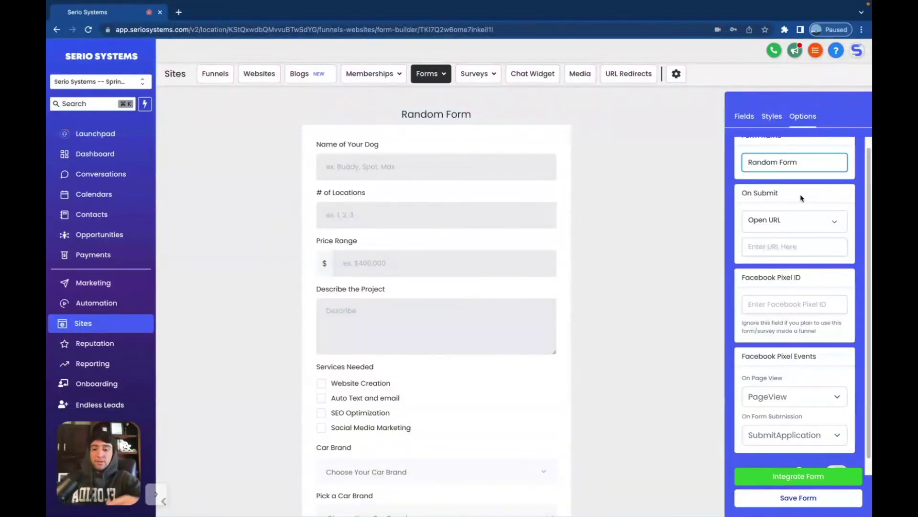
pyautogui.click(793, 226)
pyautogui.click(764, 258)
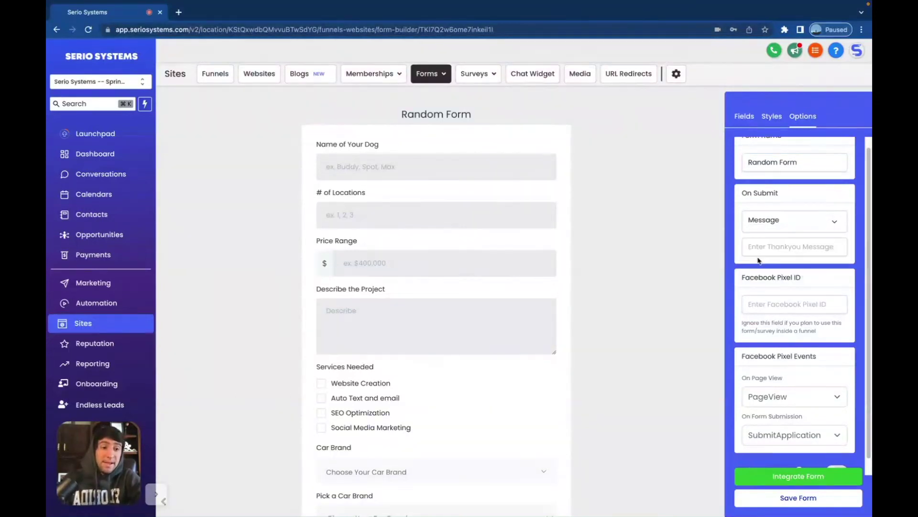
pyautogui.click(776, 245)
pyautogui.write('Thank You!')
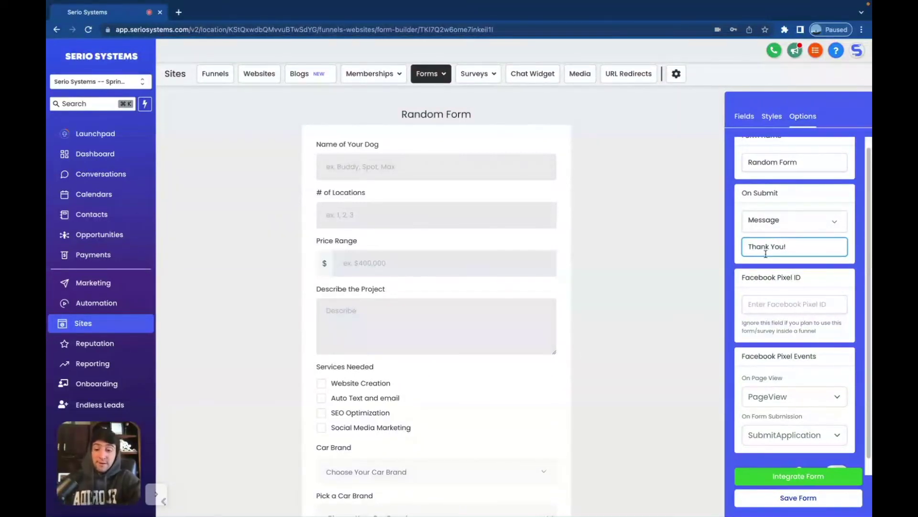
pyautogui.scroll(-1, 773, 297)
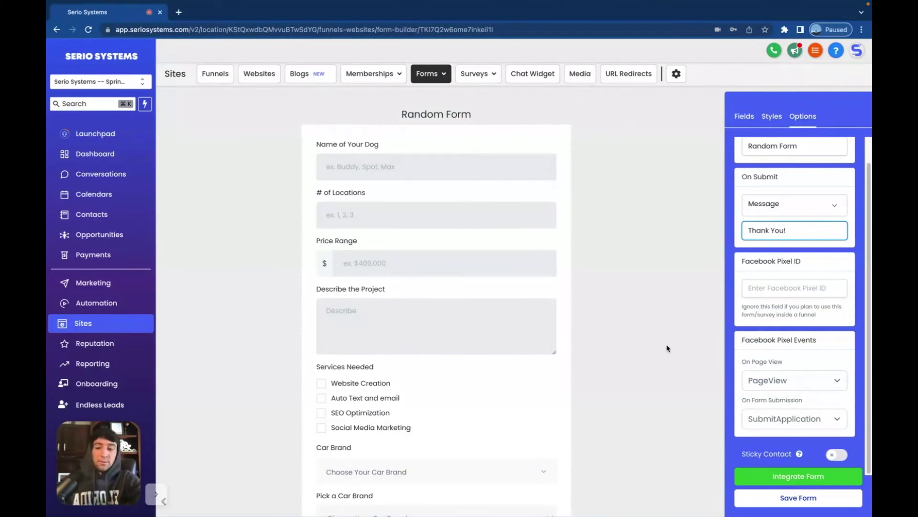
pyautogui.click(837, 455)
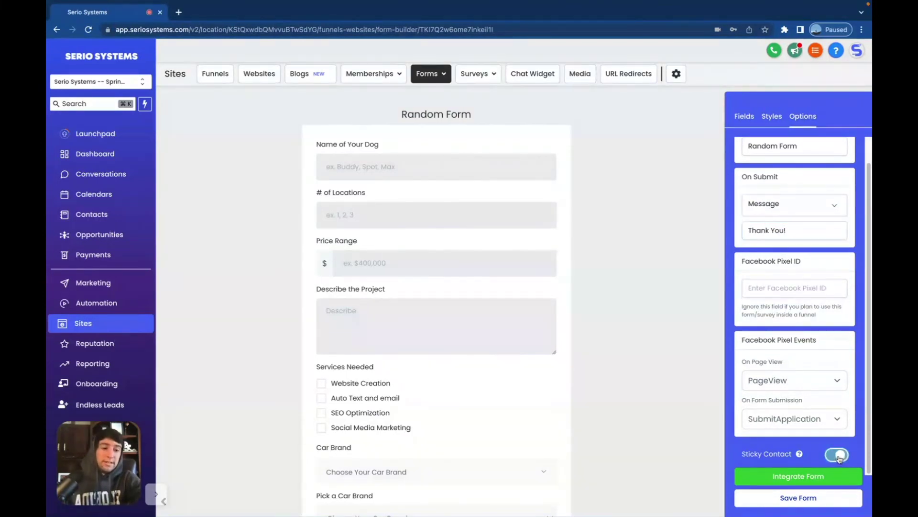
# Step: Open the form's shareable link from the Integrate Form options and look over the live fields
pyautogui.click(743, 474)
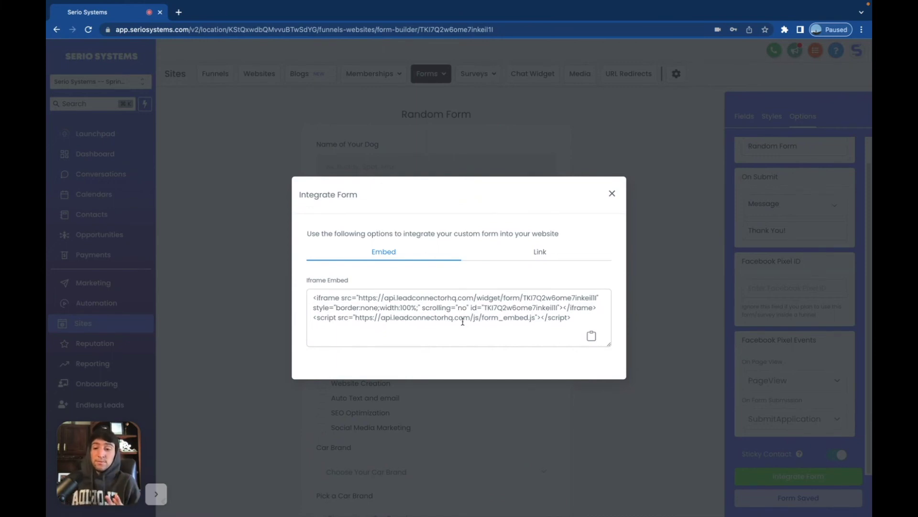
pyautogui.click(537, 252)
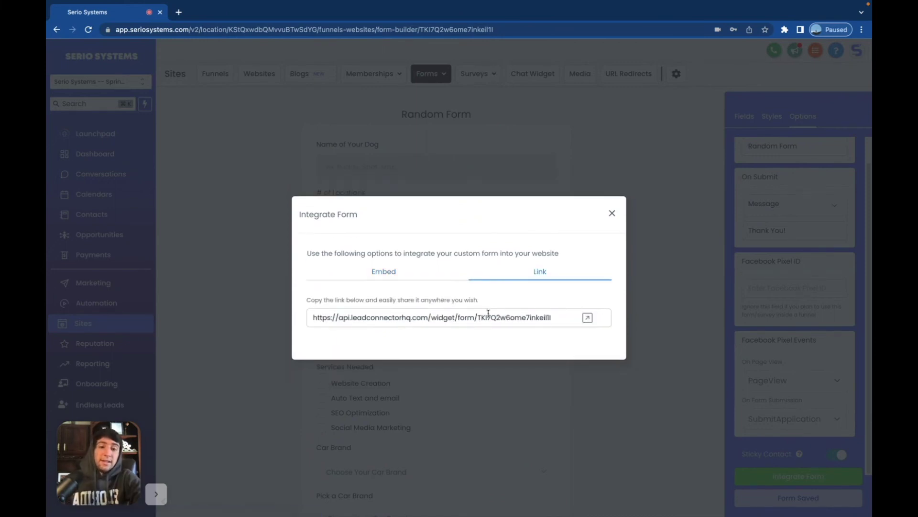
pyautogui.click(587, 318)
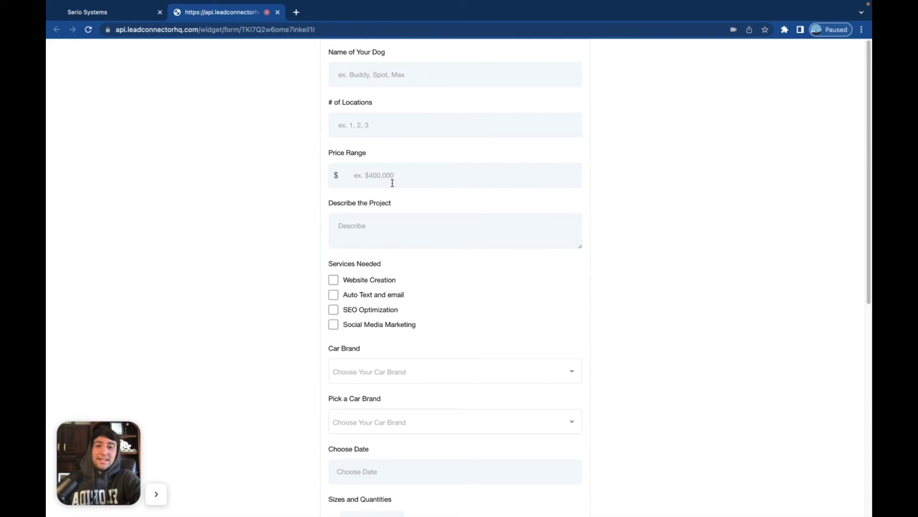
pyautogui.scroll(-7, 419, 234)
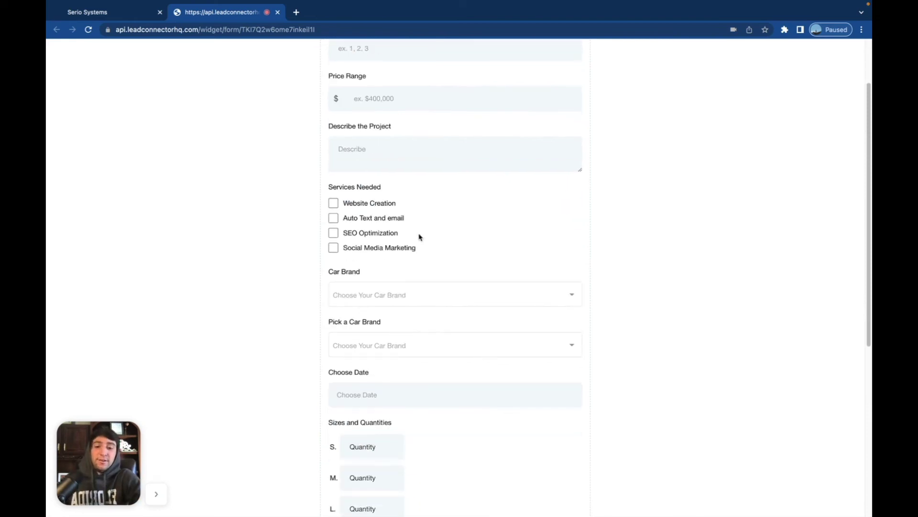
pyautogui.scroll(7, 423, 279)
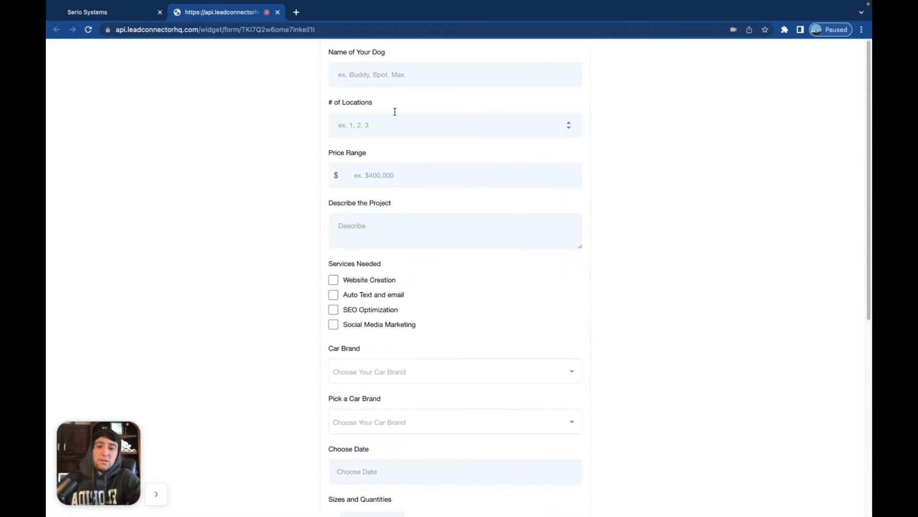
# Step: Fill in the live form with "Buddy" as Name of Your Dog and 10 as # of Locations
pyautogui.click(391, 80)
pyautogui.write('Buddy')
pyautogui.click(354, 122)
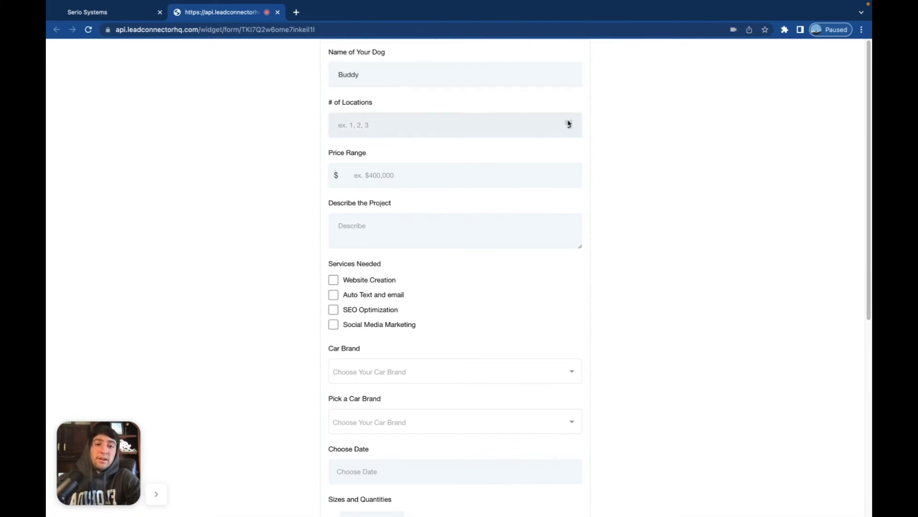
pyautogui.write('6')
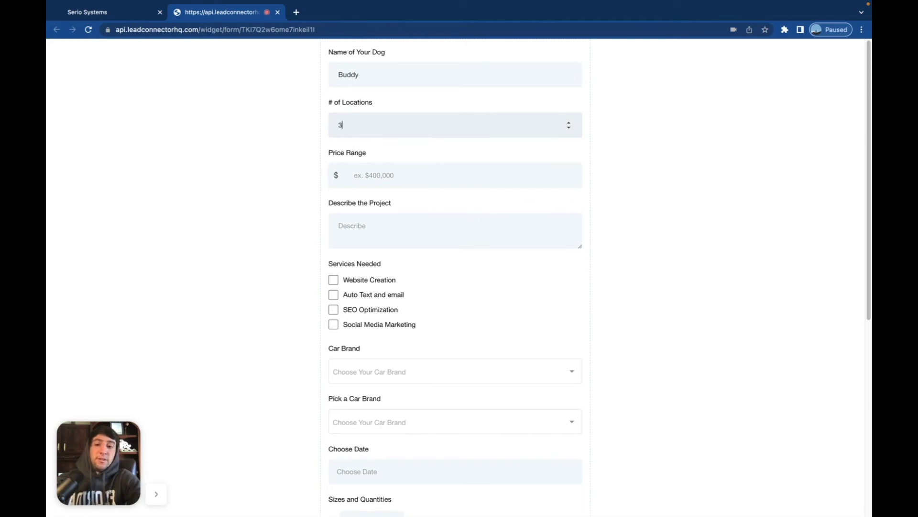
pyautogui.click(570, 123)
pyautogui.click(570, 123)
pyautogui.click(570, 123)
pyautogui.click(570, 122)
# Step: Enter 300 as Price Range and describe the project as "I can type as long as i want or until the form cuts me off..."
pyautogui.click(363, 177)
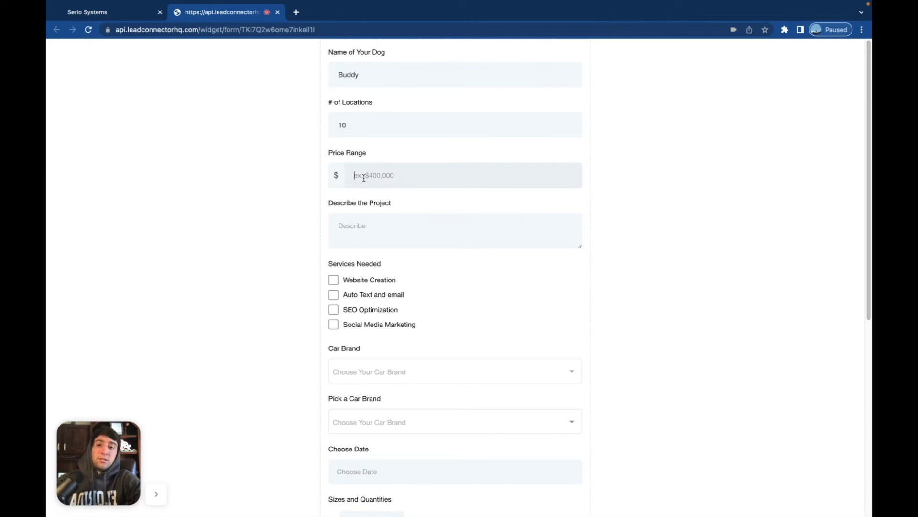
pyautogui.write('300')
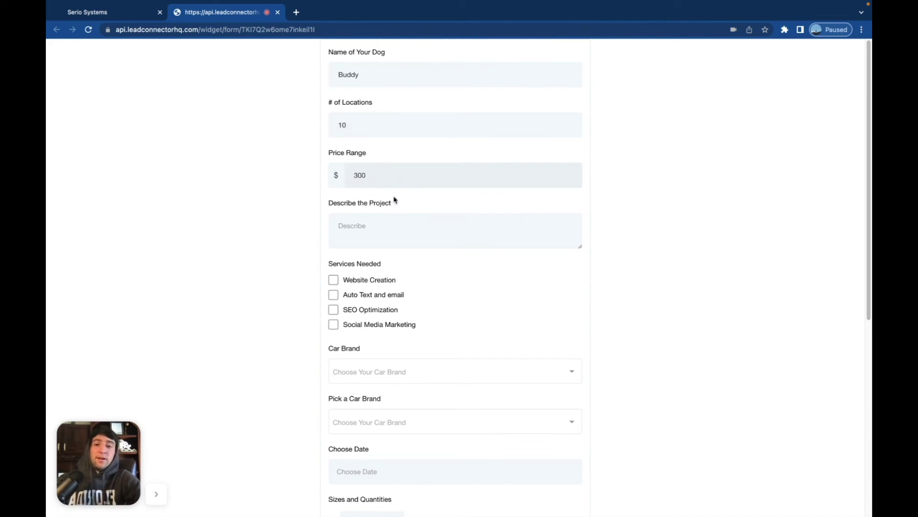
pyautogui.click(354, 229)
pyautogui.write('I can type as long as i want or until the form cuts me off...')
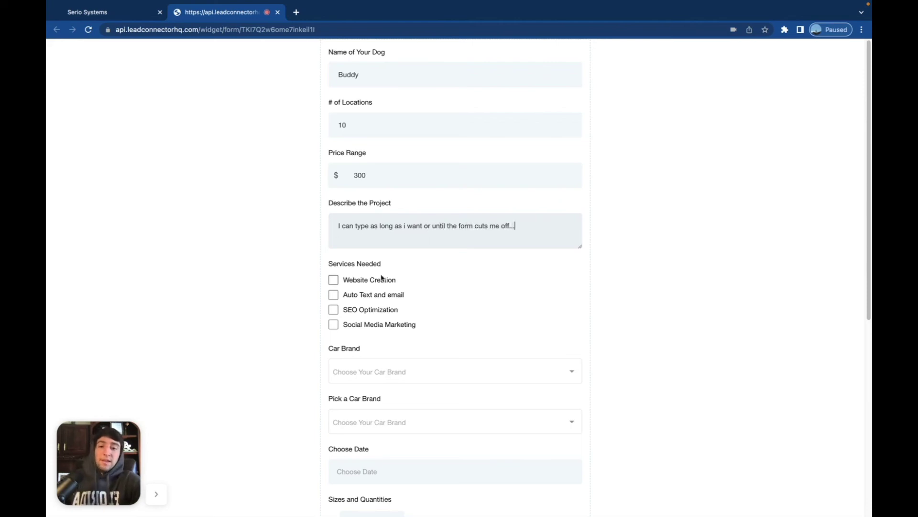
# Step: Select only Website Creation and Social Media Marketing under Services Needed, after trying all four options
pyautogui.click(333, 279)
pyautogui.click(333, 309)
pyautogui.click(333, 294)
pyautogui.click(333, 325)
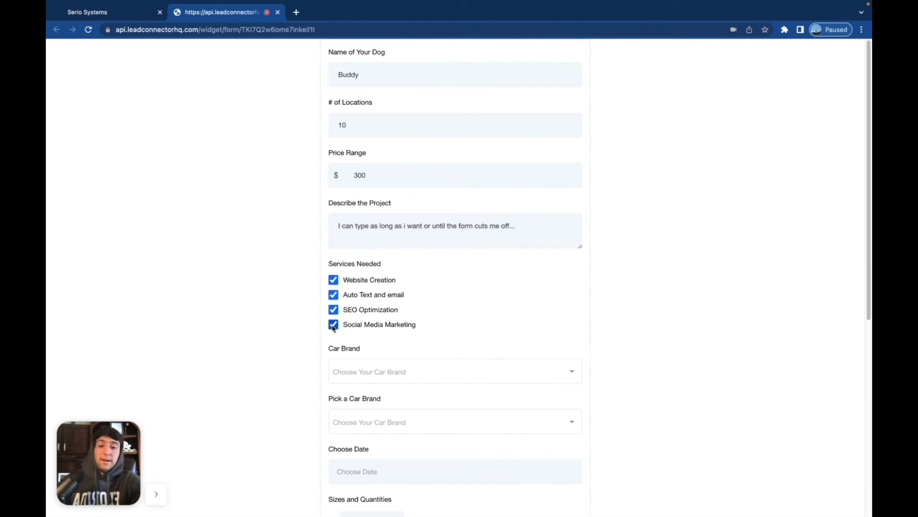
pyautogui.click(333, 309)
pyautogui.click(334, 294)
# Step: Choose Ford as the single-choice Car Brand
pyautogui.scroll(-3, 375, 287)
pyautogui.click(375, 258)
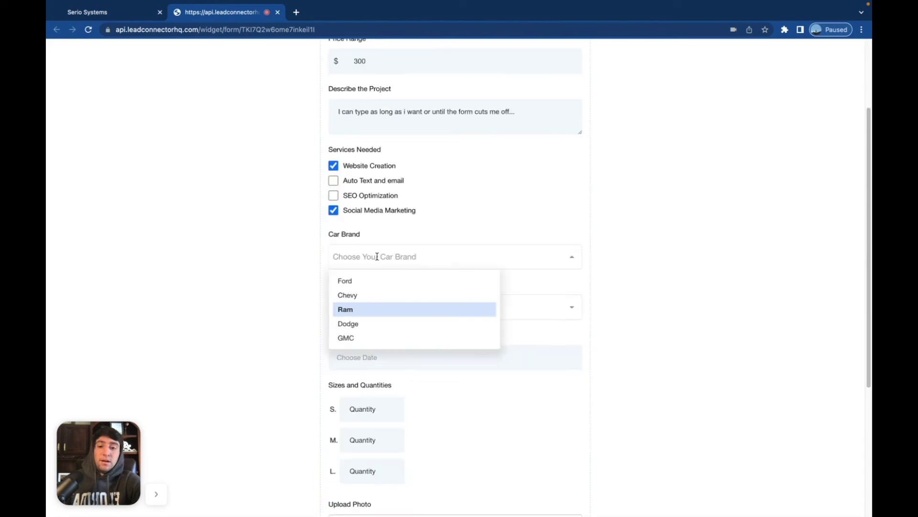
pyautogui.click(370, 282)
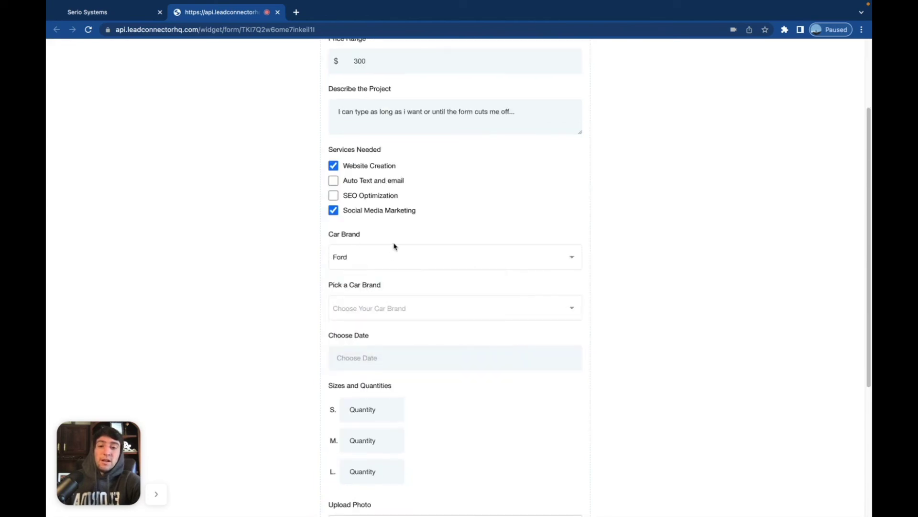
# Step: Select Chevy, Dodge and Ram in the multiple-choice Pick a Car Brand field
pyautogui.scroll(-1, 396, 244)
pyautogui.click(358, 253)
pyautogui.click(348, 293)
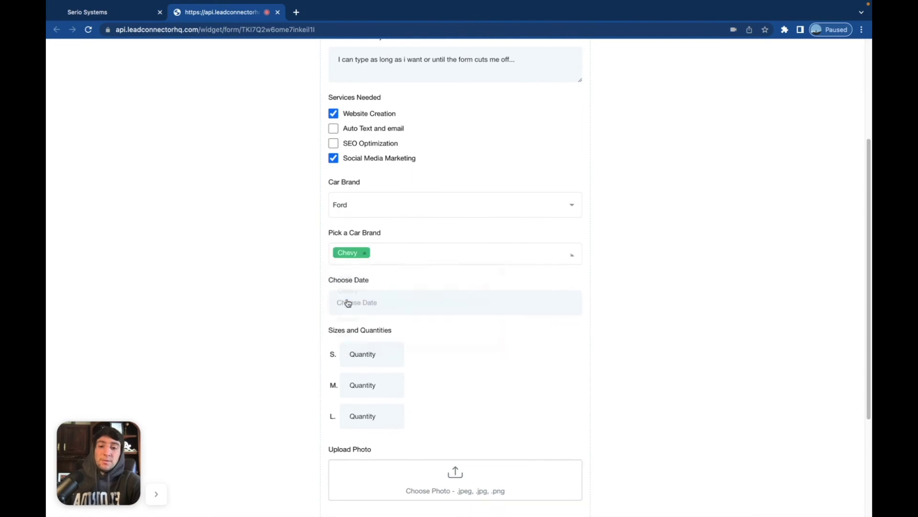
pyautogui.click(391, 257)
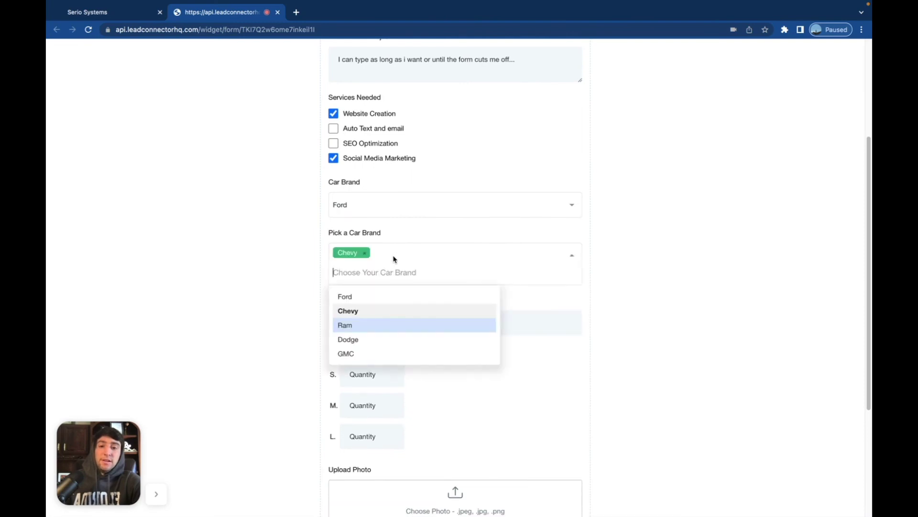
pyautogui.click(371, 340)
pyautogui.click(436, 255)
pyautogui.click(381, 326)
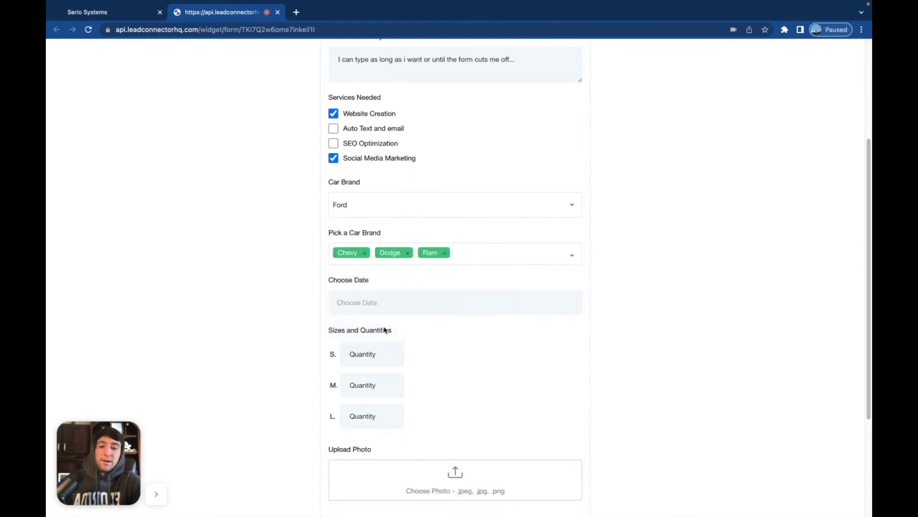
# Step: Choose September 9, 2022 in the Choose Date field
pyautogui.scroll(-1, 461, 330)
pyautogui.click(429, 273)
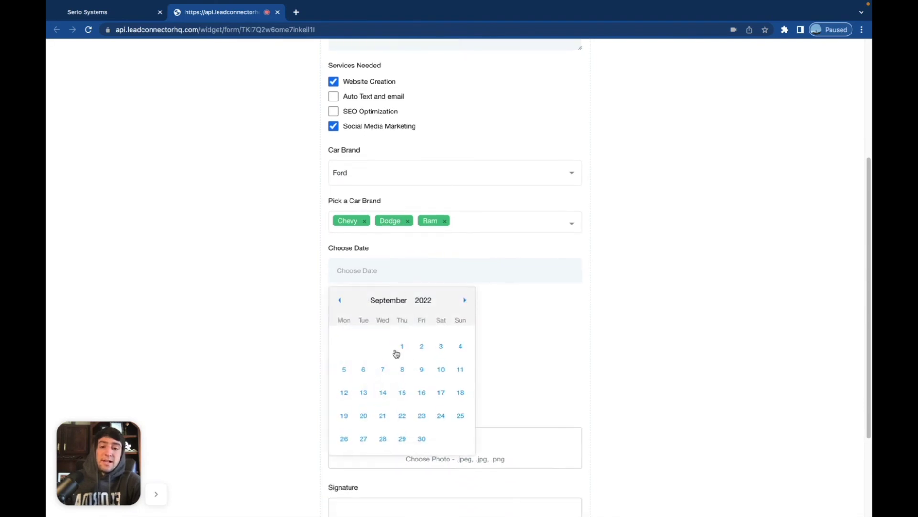
pyautogui.click(421, 369)
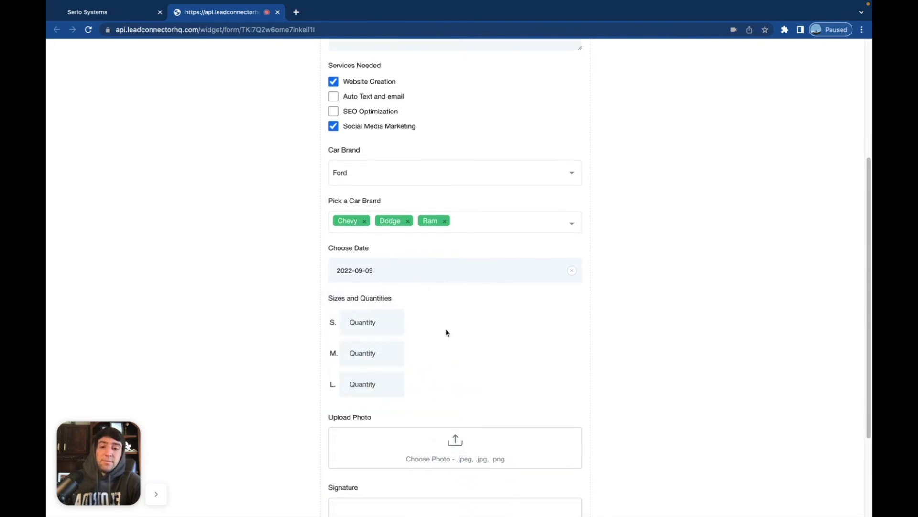
# Step: Set the Choose Date field to January 1, 2023
pyautogui.click(380, 269)
pyautogui.click(466, 301)
pyautogui.click(465, 300)
pyautogui.click(465, 300)
pyautogui.click(465, 300)
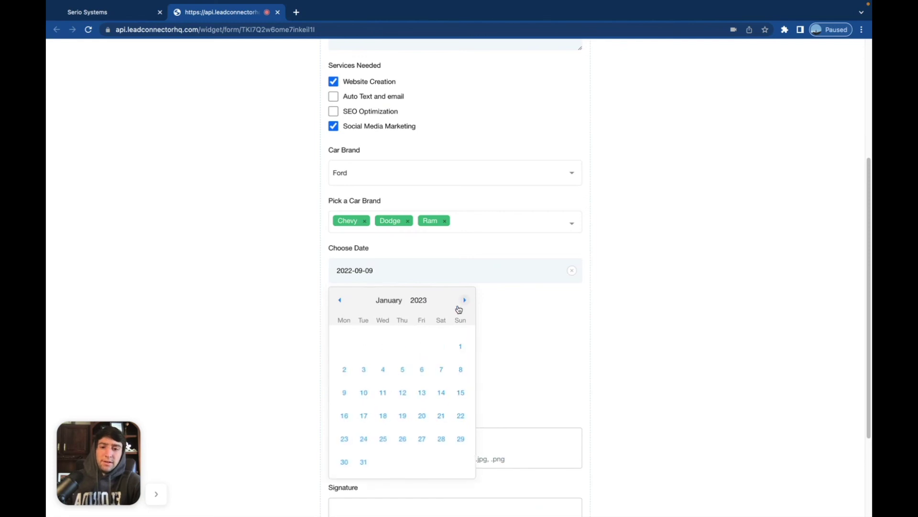
pyautogui.click(460, 345)
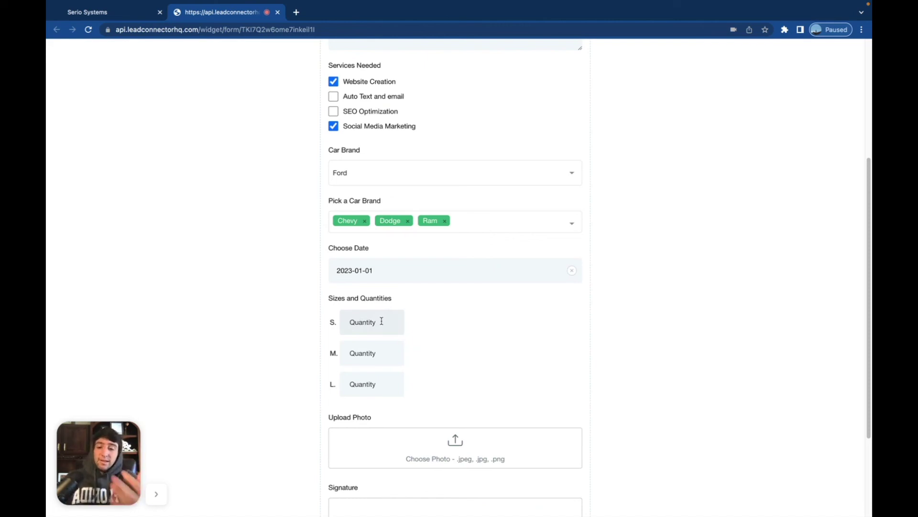
# Step: Fill in the Sizes and Quantities fields with 7 for S, 9 for M and 7 for L
pyautogui.moveTo(377, 322); pyautogui.dragTo(336, 324)
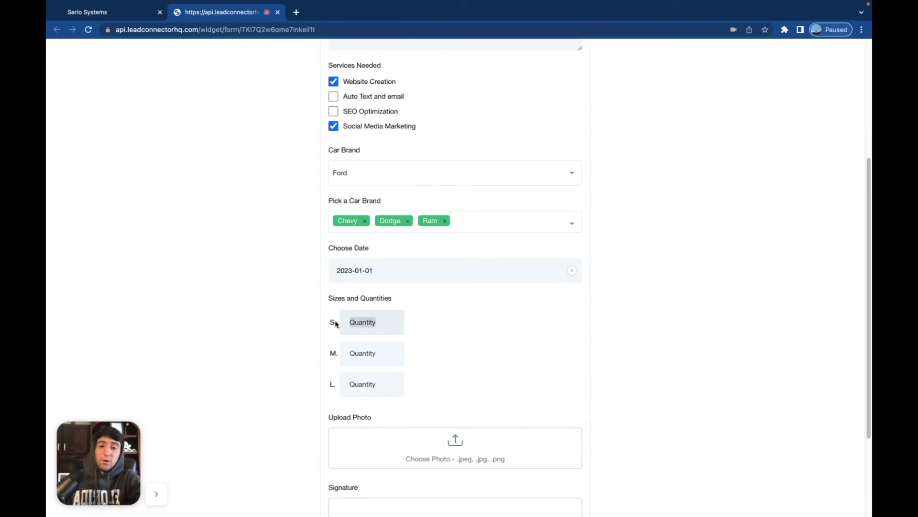
pyautogui.press('BackSpace')
pyautogui.write('7')
pyautogui.moveTo(381, 353); pyautogui.dragTo(343, 352)
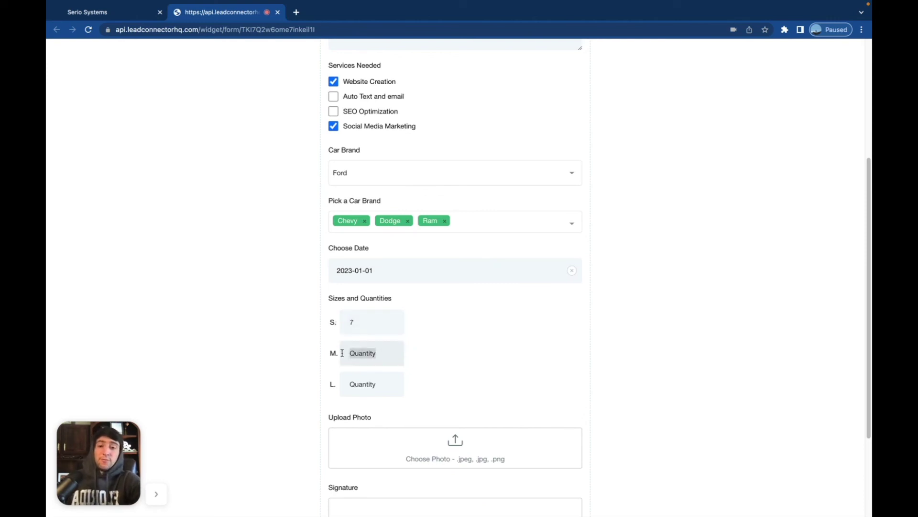
pyautogui.press('BackSpace')
pyautogui.write('9')
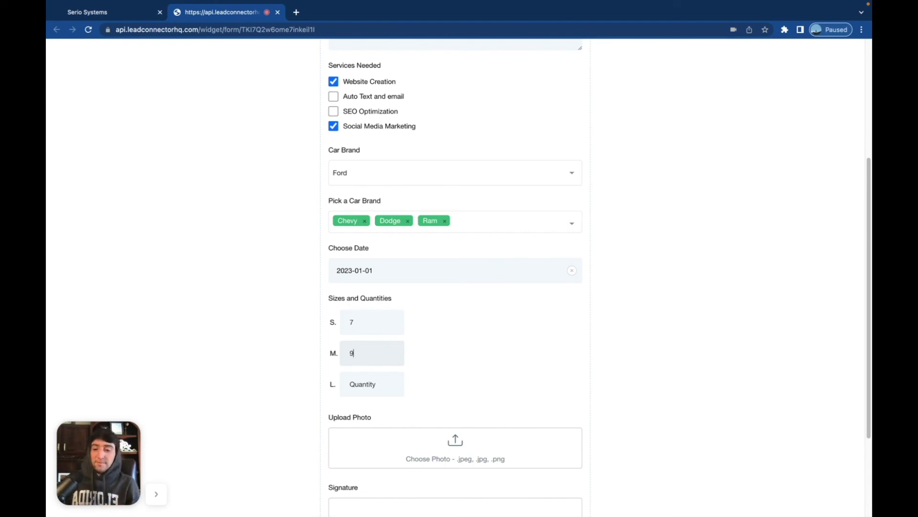
pyautogui.moveTo(387, 386); pyautogui.dragTo(340, 387)
pyautogui.press('BackSpace')
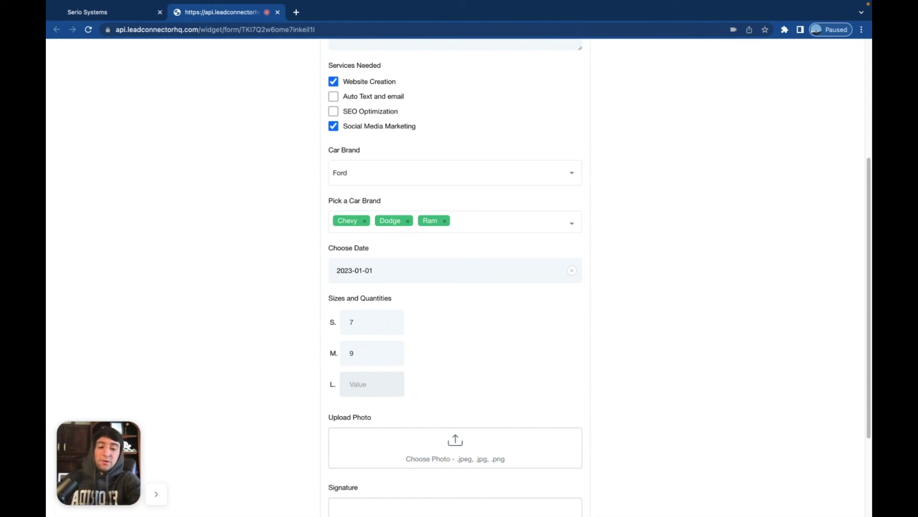
pyautogui.write('7')
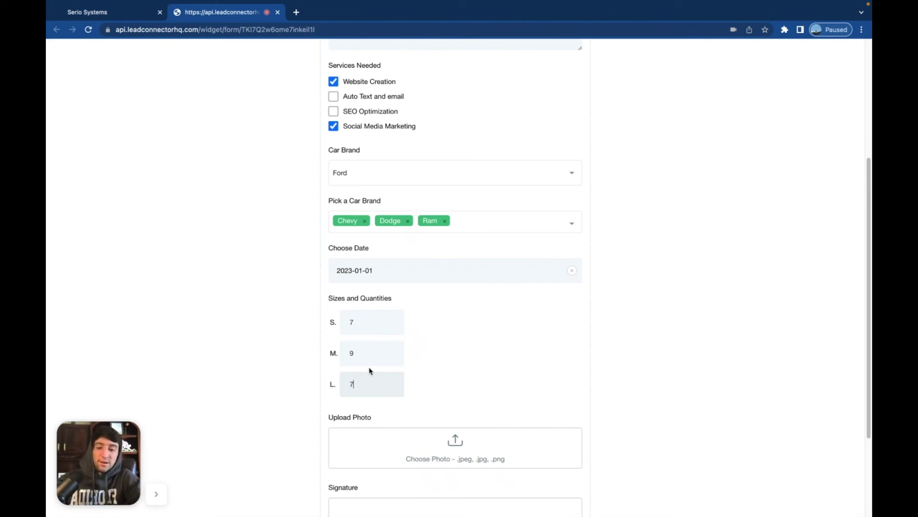
# Step: Attach DNS on Cloudflare.png from the Downloads folder to the Upload Photo field
pyautogui.scroll(-2, 445, 387)
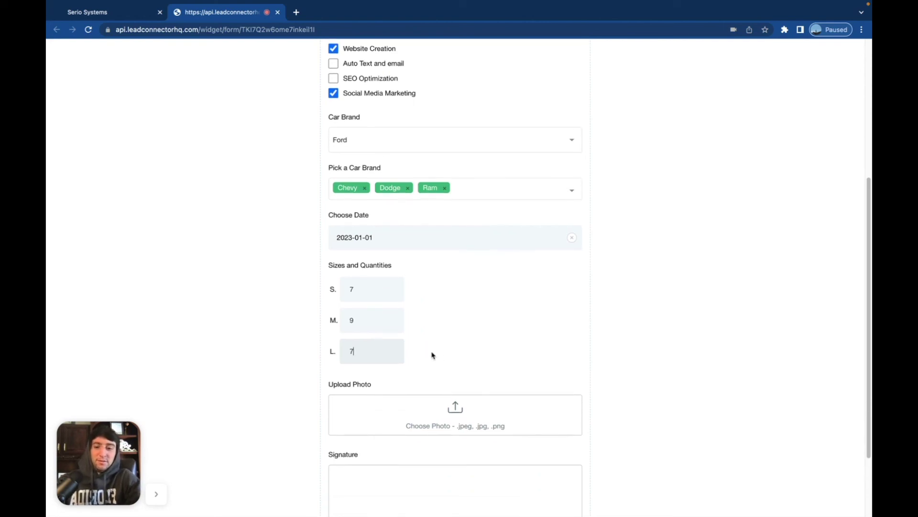
pyautogui.scroll(-2, 430, 354)
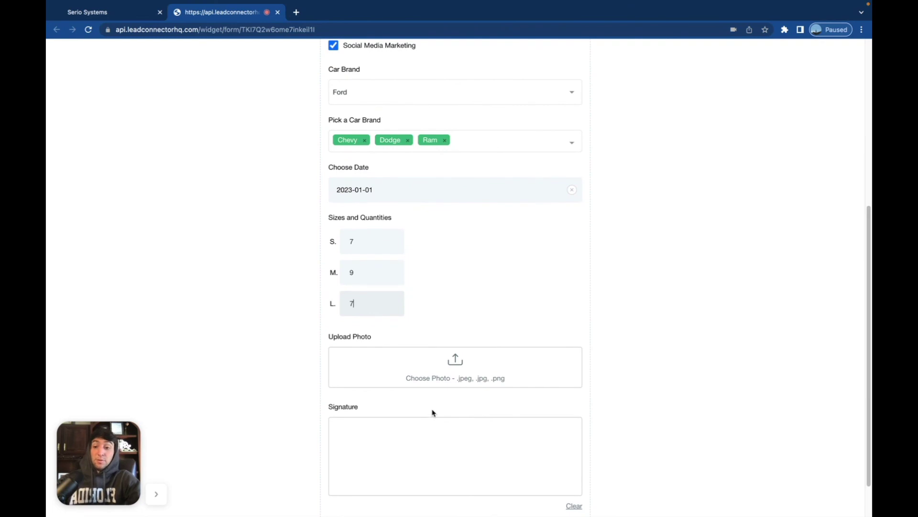
pyautogui.scroll(-2, 455, 410)
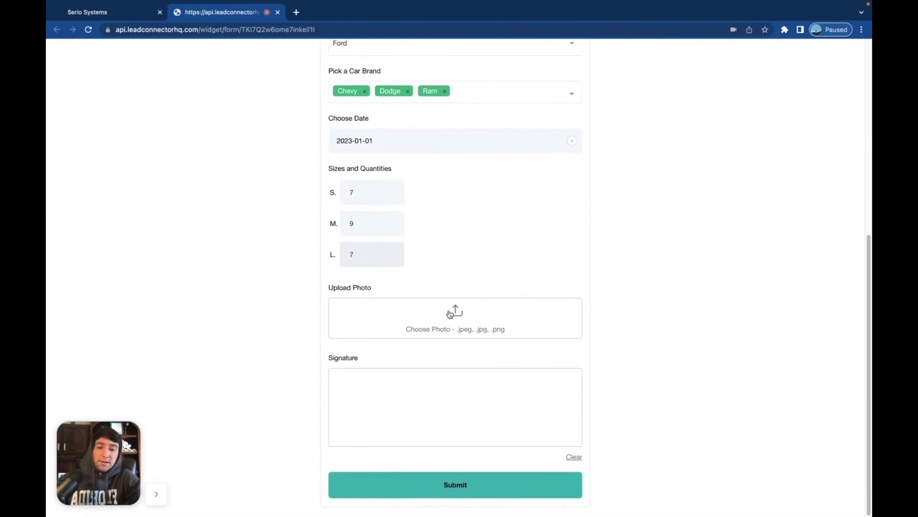
pyautogui.click(449, 314)
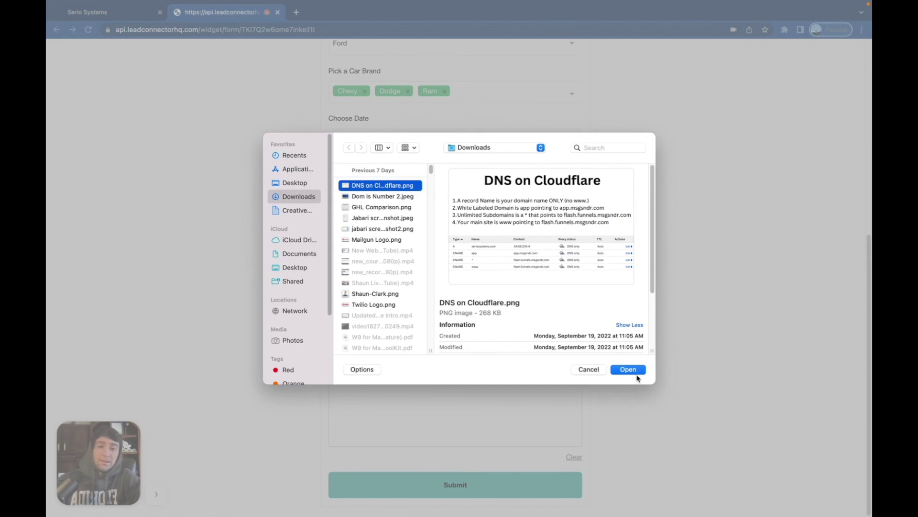
pyautogui.click(636, 376)
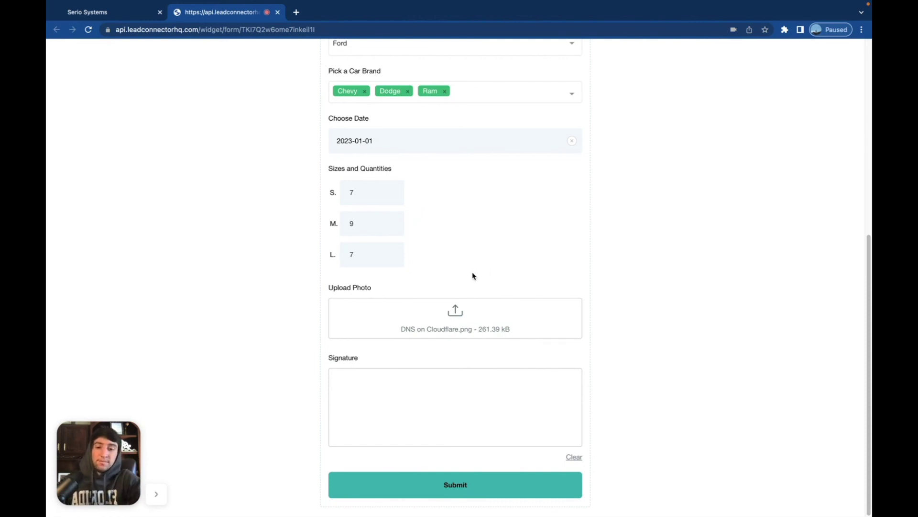
# Step: Draw a handwritten signature of the signer's name in the Signature field
pyautogui.moveTo(360, 385)
pyautogui.mouseDown()
pyautogui.moveTo(343, 441)
pyautogui.moveTo(375, 391)
pyautogui.moveTo(362, 384)
pyautogui.moveTo(384, 390)
pyautogui.moveTo(383, 436)
pyautogui.moveTo(404, 427)
pyautogui.moveTo(406, 437)
pyautogui.moveTo(413, 423)
pyautogui.moveTo(417, 437)
pyautogui.moveTo(428, 434)
pyautogui.moveTo(437, 416)
pyautogui.moveTo(436, 439)
pyautogui.moveTo(440, 419)
pyautogui.moveTo(444, 438)
pyautogui.moveTo(458, 417)
pyautogui.moveTo(451, 425)
pyautogui.moveTo(468, 430)
pyautogui.mouseUp()
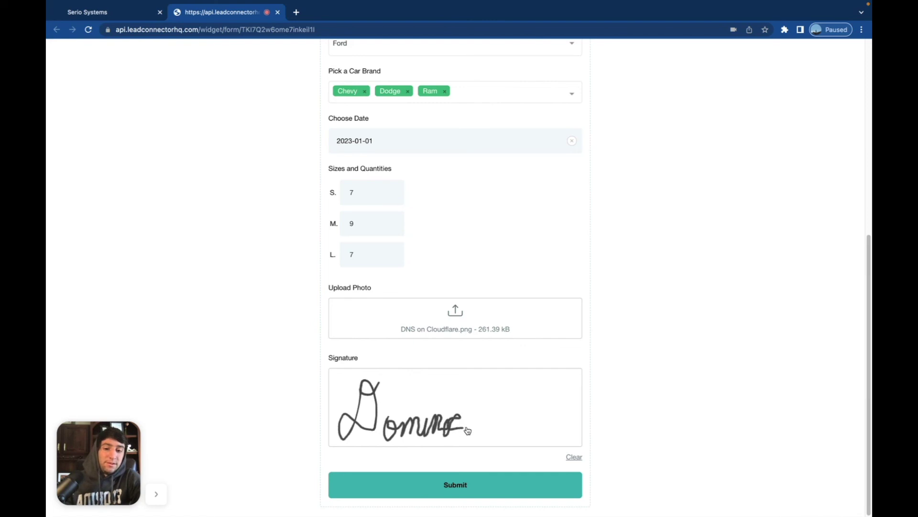
pyautogui.click(446, 400)
pyautogui.click(426, 407)
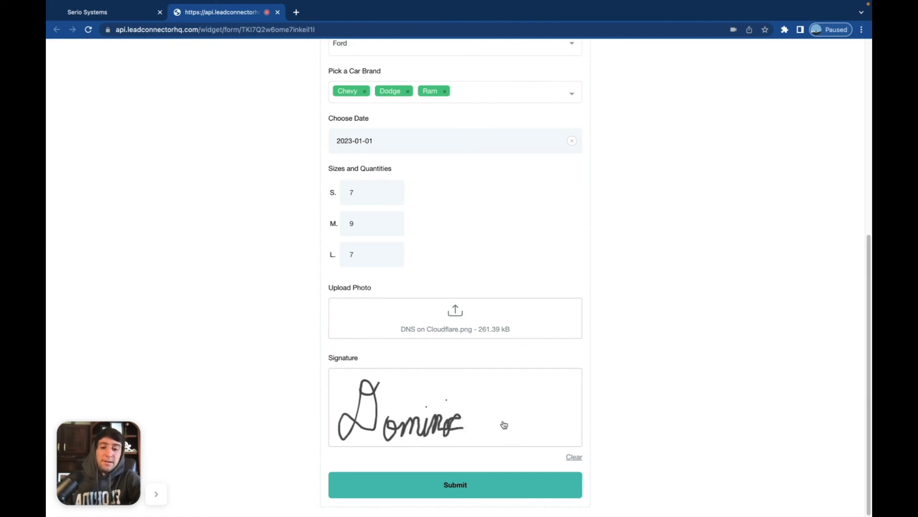
pyautogui.moveTo(486, 385)
pyautogui.mouseDown()
pyautogui.moveTo(481, 425)
pyautogui.moveTo(508, 380)
pyautogui.moveTo(518, 431)
pyautogui.moveTo(491, 418)
pyautogui.moveTo(531, 412)
pyautogui.mouseUp()
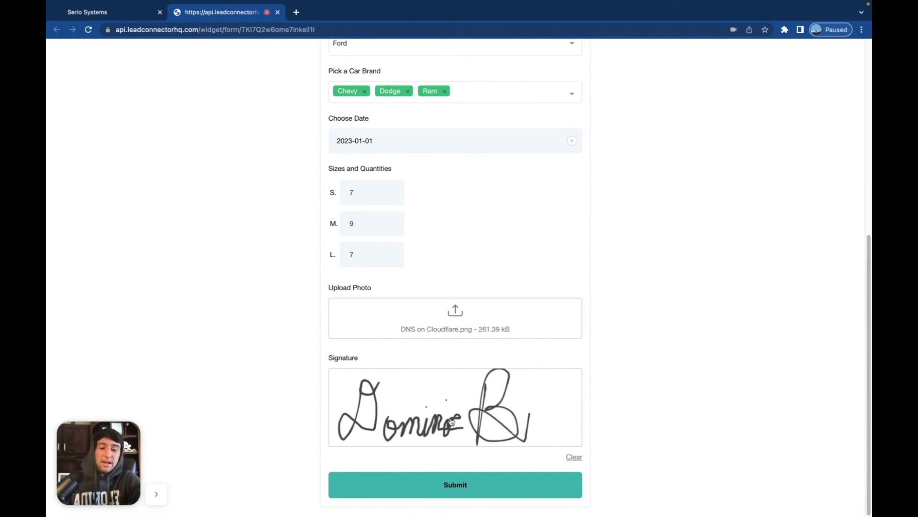
# Step: Submit the completed form and close the live form page to return to the form builder
pyautogui.click(431, 480)
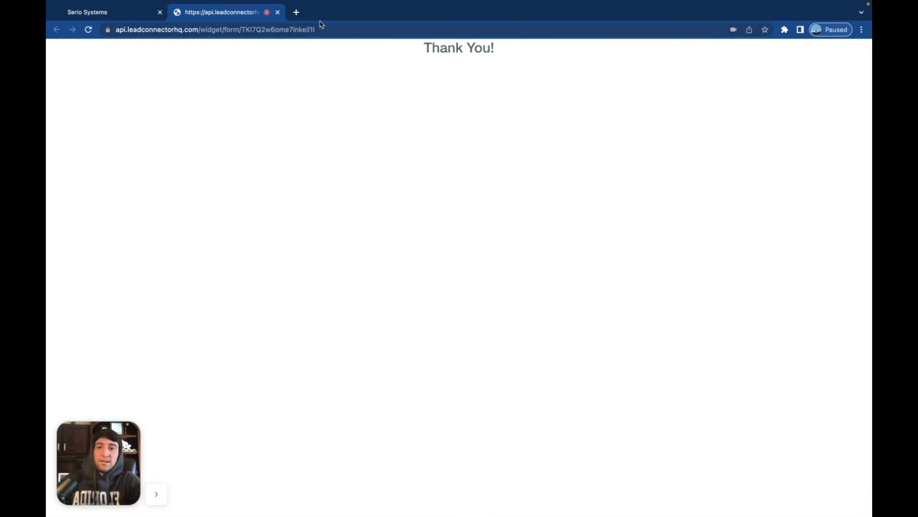
pyautogui.click(277, 13)
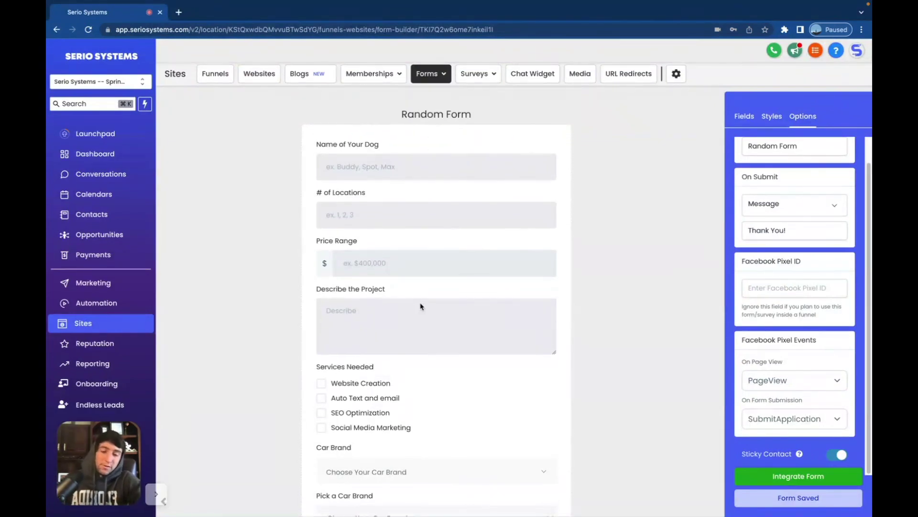